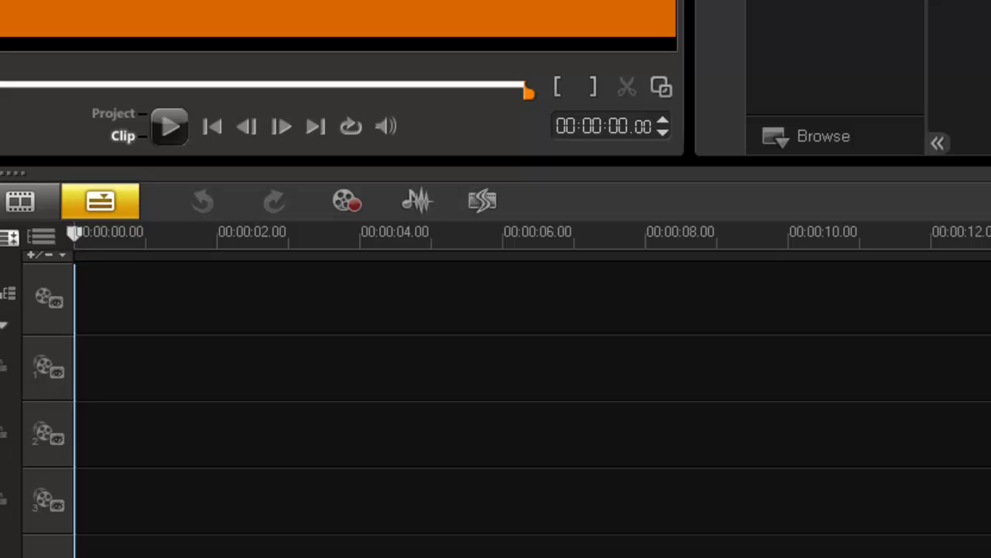
Step: Record a roughly 2.15-second voice-over, uvs121128-013.WAV, onto the start of the voice track
{"action": "left_click", "coordinate": [347, 201]}
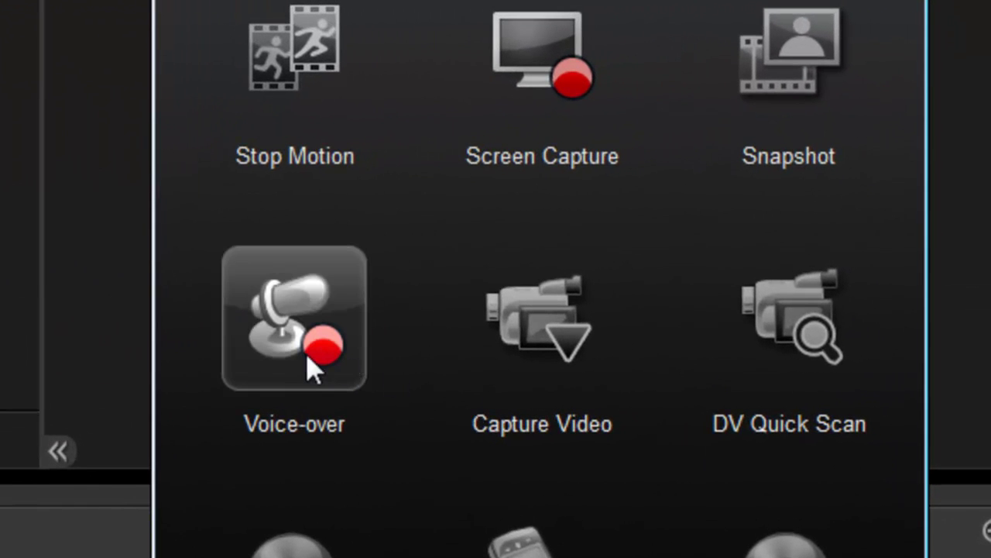
{"action": "left_click", "coordinate": [311, 369]}
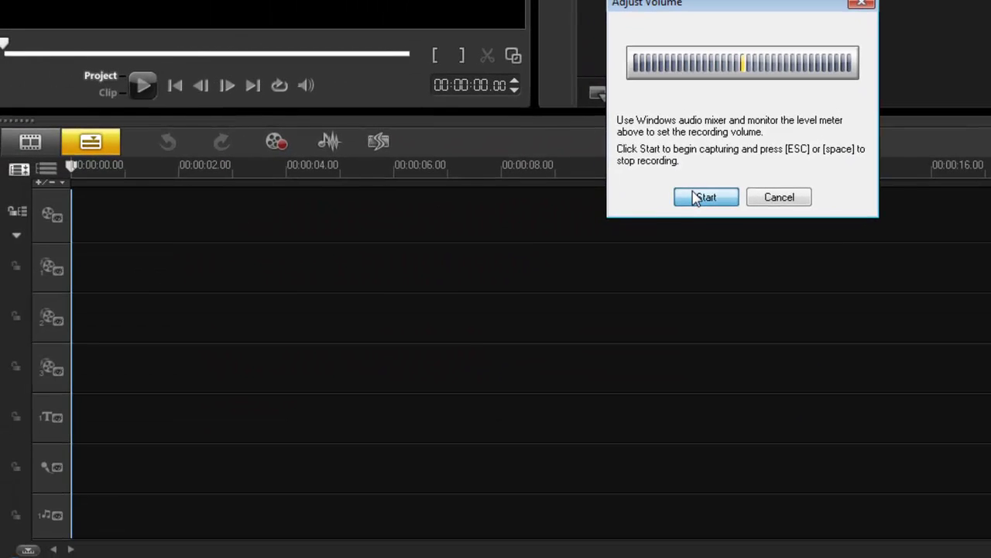
{"action": "left_click", "coordinate": [353, 485]}
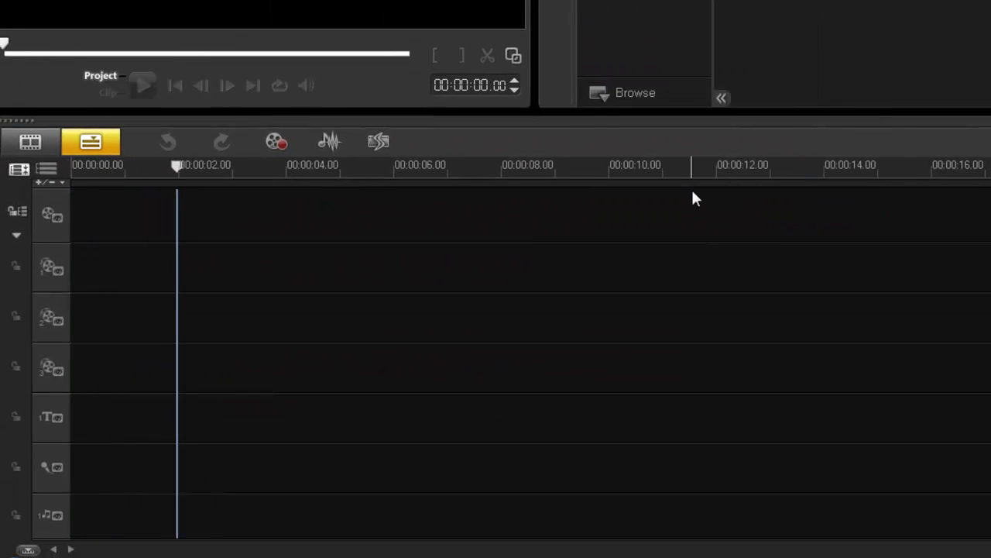
{"action": "key", "text": "Escape"}
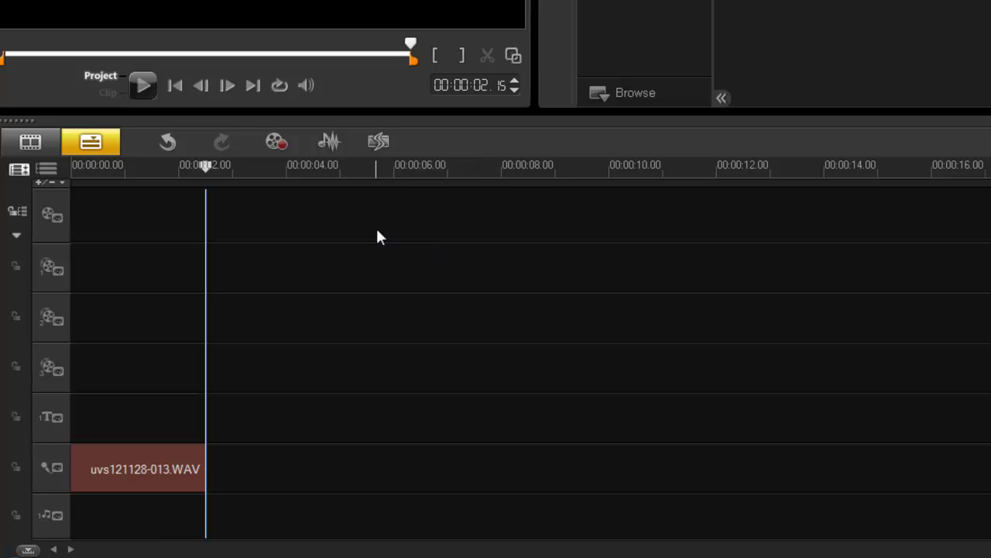
Step: Create consecutive title clips reading 'the' and 'cat' from the Title library
{"action": "left_click", "coordinate": [113, 414]}
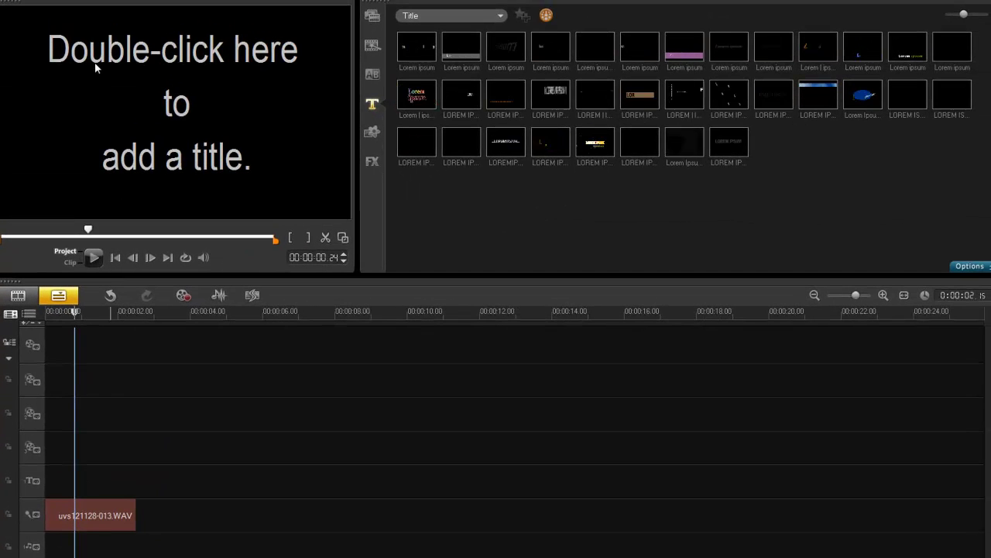
{"action": "double_click", "coordinate": [95, 68]}
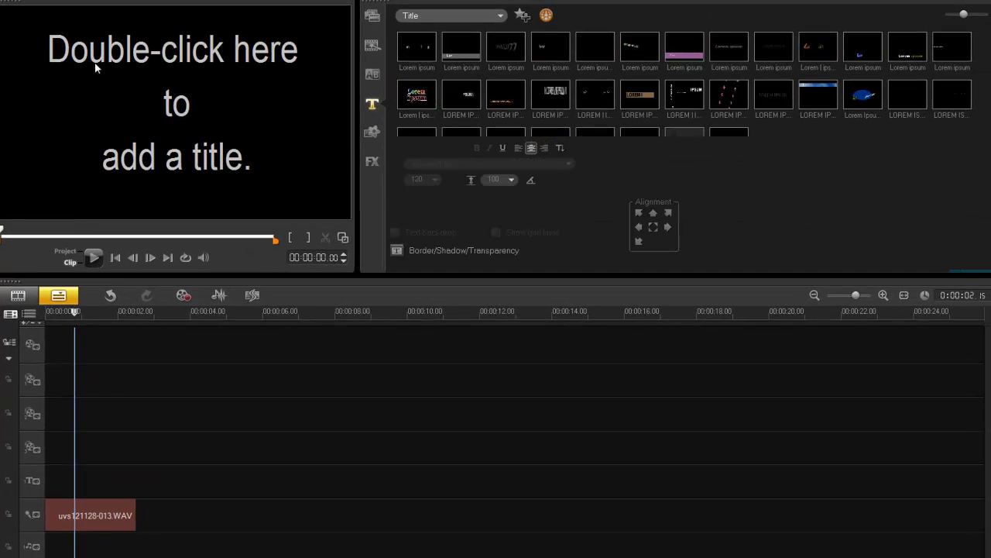
{"action": "type", "text": "the"}
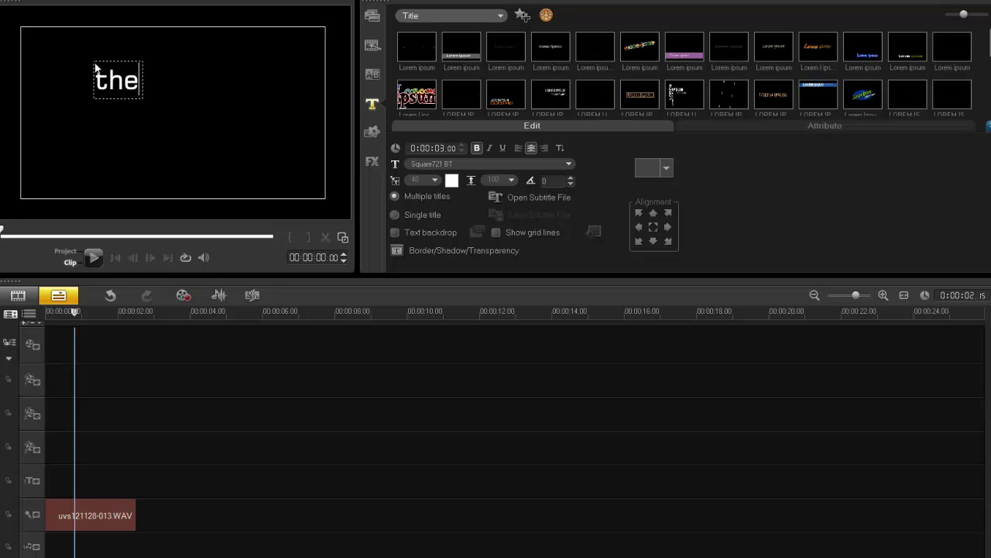
{"action": "left_click", "coordinate": [188, 485]}
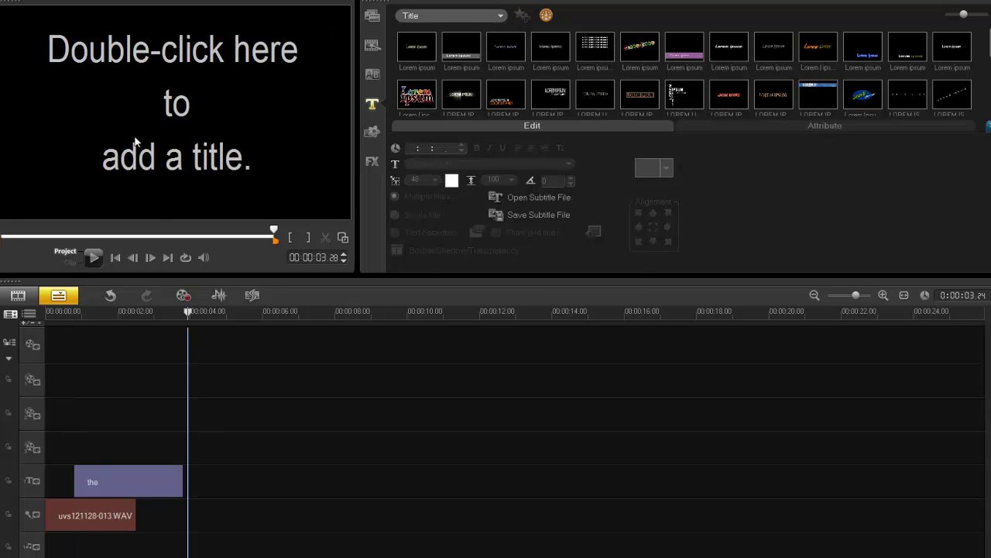
{"action": "double_click", "coordinate": [134, 142]}
{"action": "type", "text": "cat"}
{"action": "left_click", "coordinate": [334, 486]}
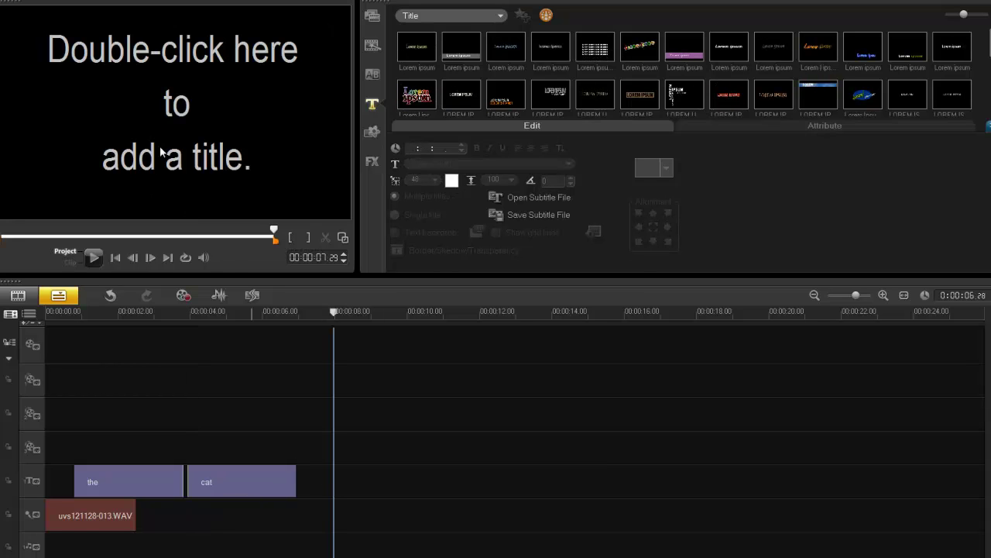
Step: Add a third title clip reading 'sat' after 'cat' and select it
{"action": "double_click", "coordinate": [161, 152]}
{"action": "type", "text": "sat"}
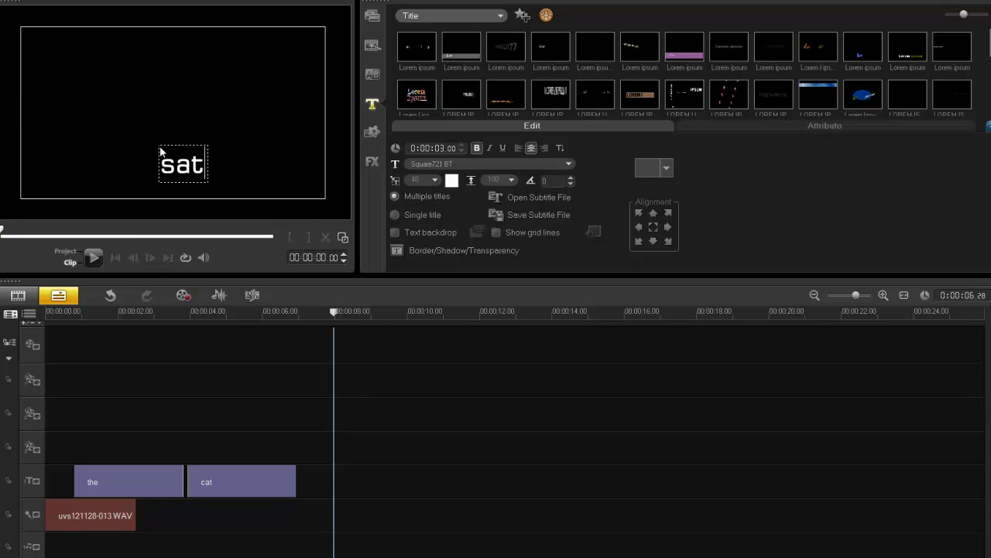
{"action": "left_click", "coordinate": [497, 479]}
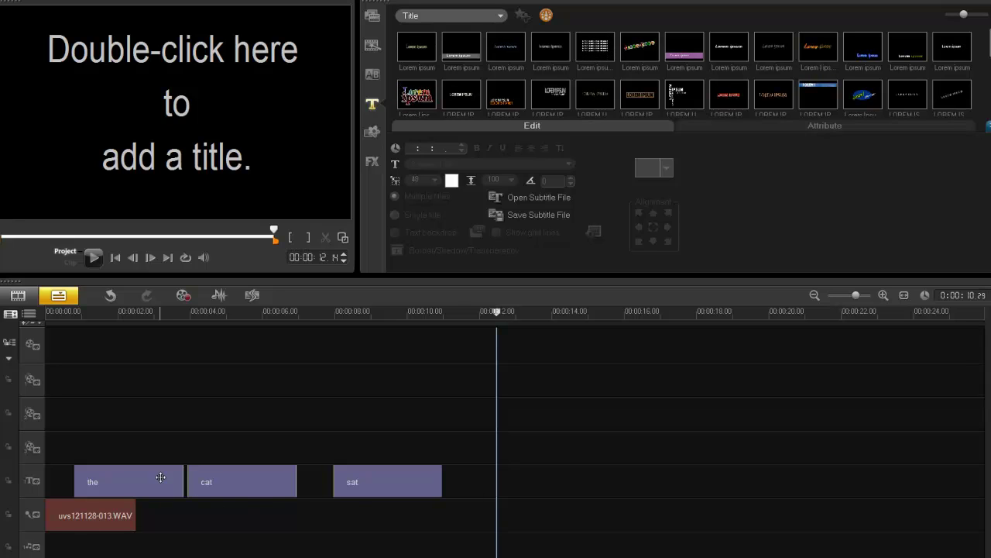
{"action": "left_click", "coordinate": [411, 492]}
Step: Delete the 'sat' title clip, leaving 'the' and 'cat', and zoom the timeline in
{"action": "key", "text": "Delete"}
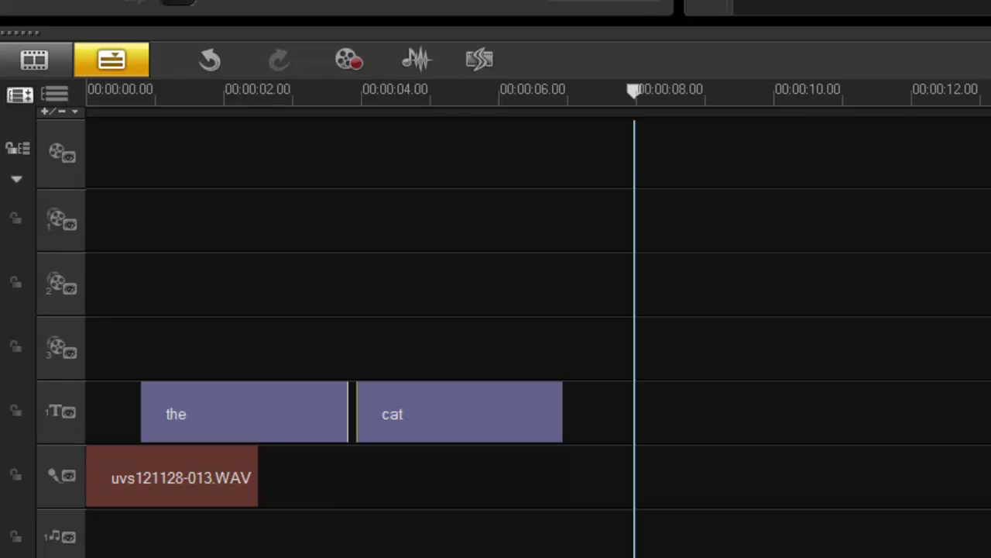
{"action": "scroll", "coordinate": [495, 333], "scroll_direction": "up", "scroll_amount": 3}
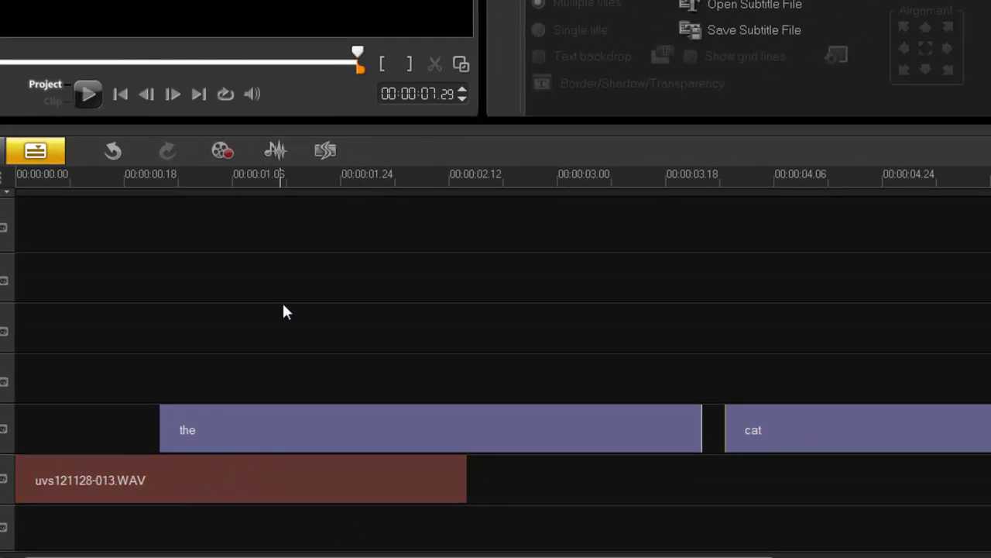
{"action": "left_click", "coordinate": [275, 151]}
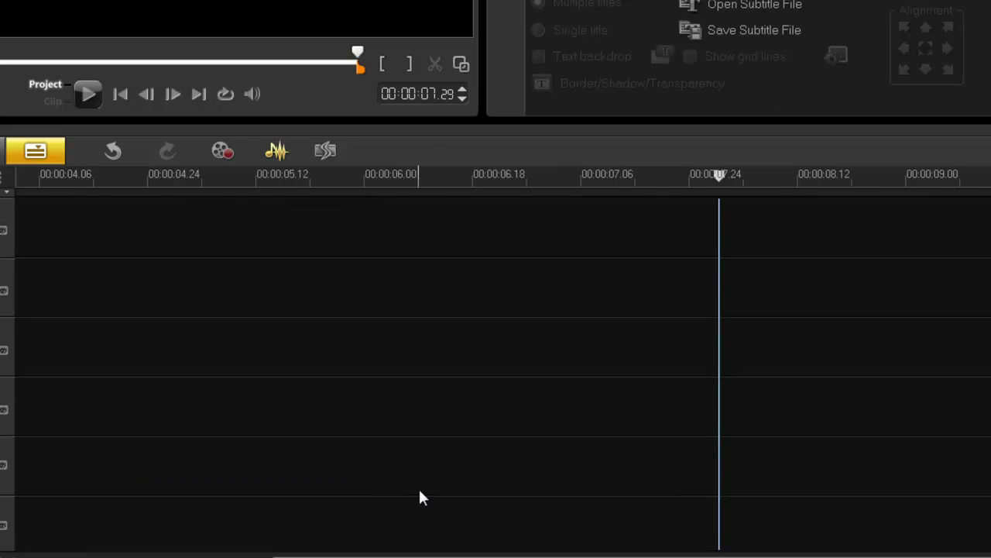
{"action": "scroll", "coordinate": [418, 487], "scroll_direction": "down", "scroll_amount": 5}
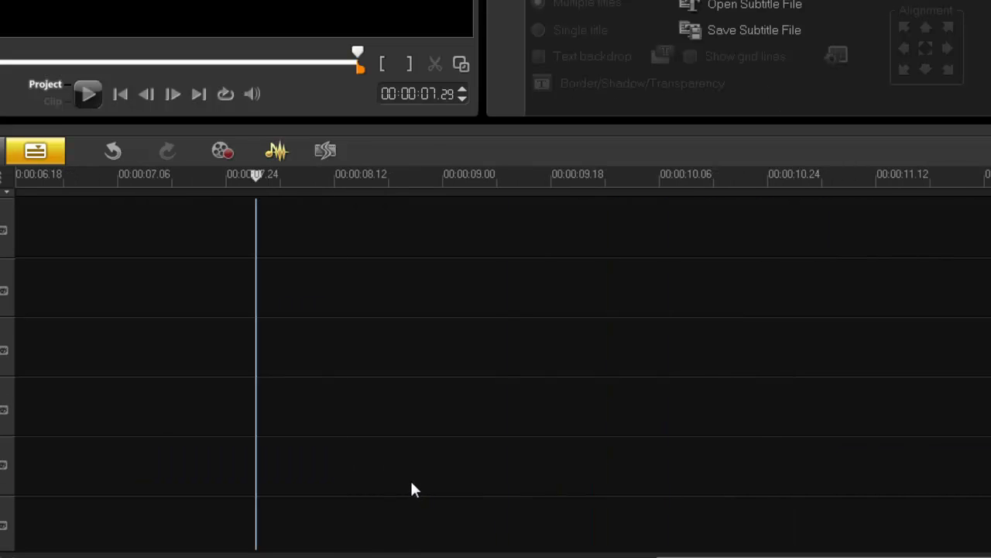
{"action": "scroll", "coordinate": [413, 482], "scroll_direction": "down", "scroll_amount": 3}
{"action": "scroll", "coordinate": [411, 479], "scroll_direction": "up", "scroll_amount": 10}
{"action": "scroll", "coordinate": [410, 482], "scroll_direction": "up", "scroll_amount": 5}
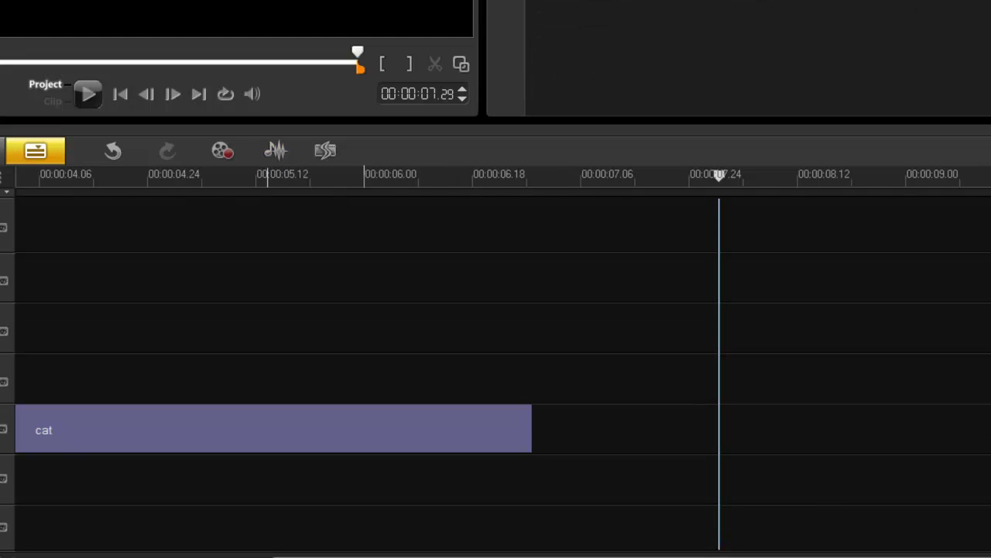
Step: Drag the selected 'the' and 'cat' clips up one track onto overlay track 3
{"action": "left_click_drag", "start_coordinate": [414, 554], "coordinate": [146, 552]}
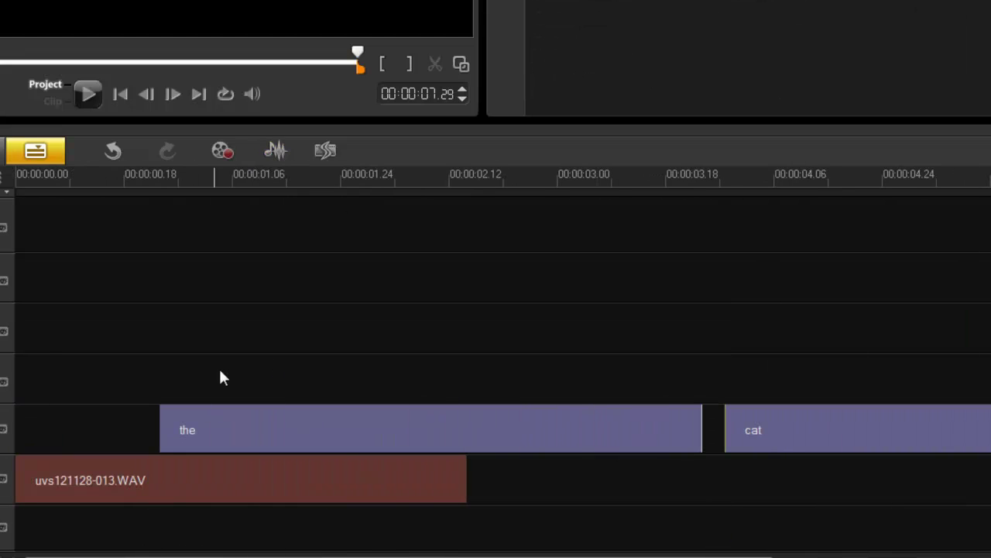
{"action": "left_click", "coordinate": [249, 421]}
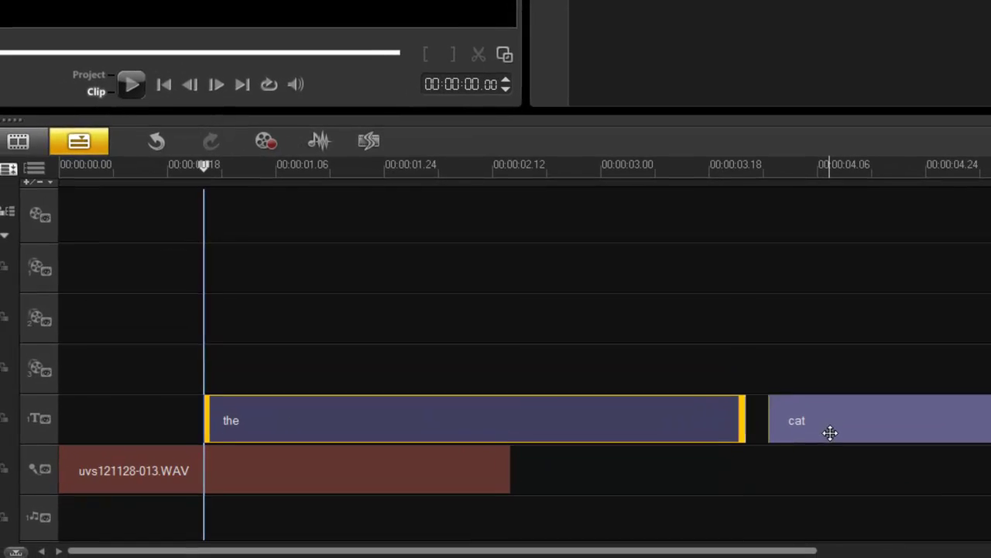
{"action": "left_click", "coordinate": [786, 442], "text": "shift"}
{"action": "left_click_drag", "start_coordinate": [831, 431], "coordinate": [830, 393]}
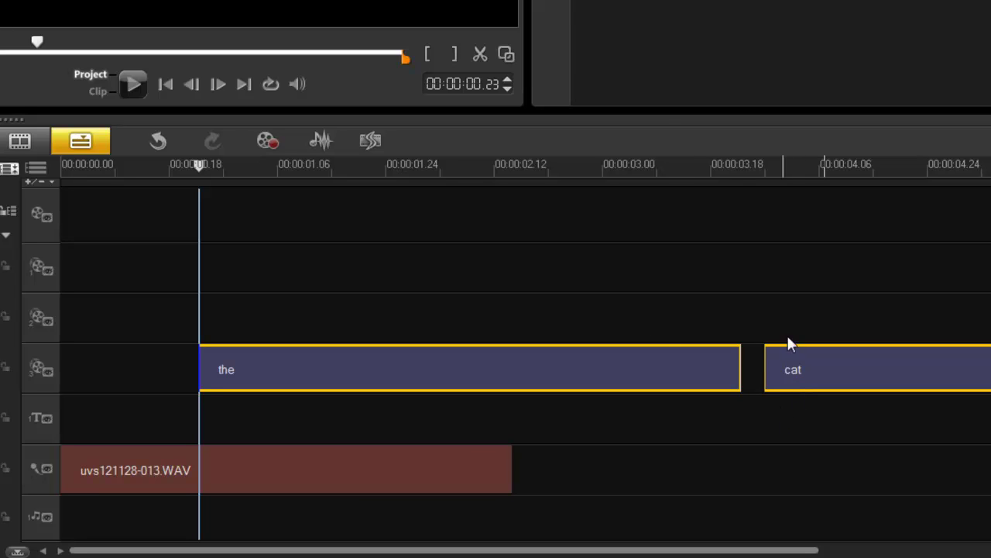
{"action": "left_click", "coordinate": [320, 143]}
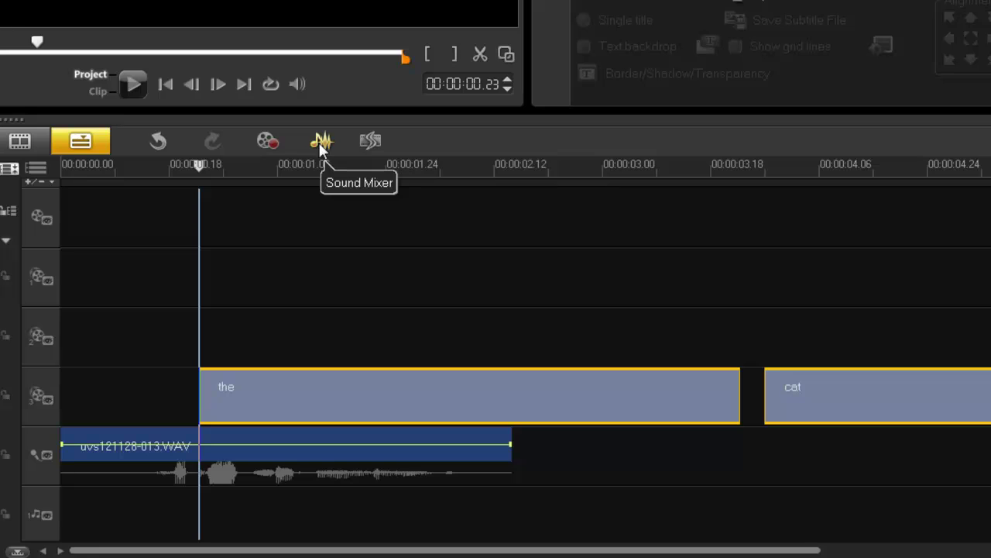
{"action": "left_click", "coordinate": [320, 142]}
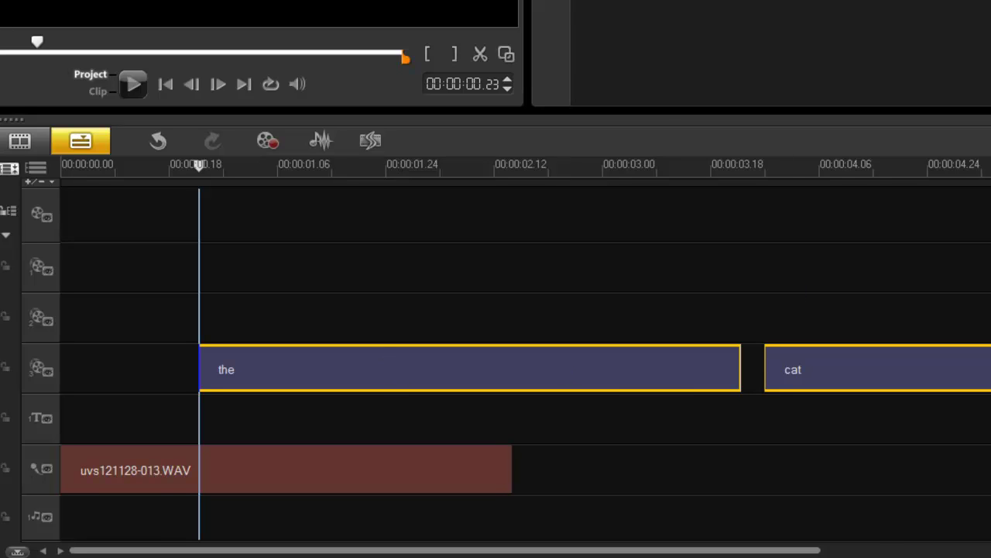
Step: Undock the preview panel into a floating window and move it to the right
{"action": "scroll", "coordinate": [527, 364], "scroll_direction": "down", "scroll_amount": 2}
{"action": "scroll", "coordinate": [526, 364], "scroll_direction": "up", "scroll_amount": 3}
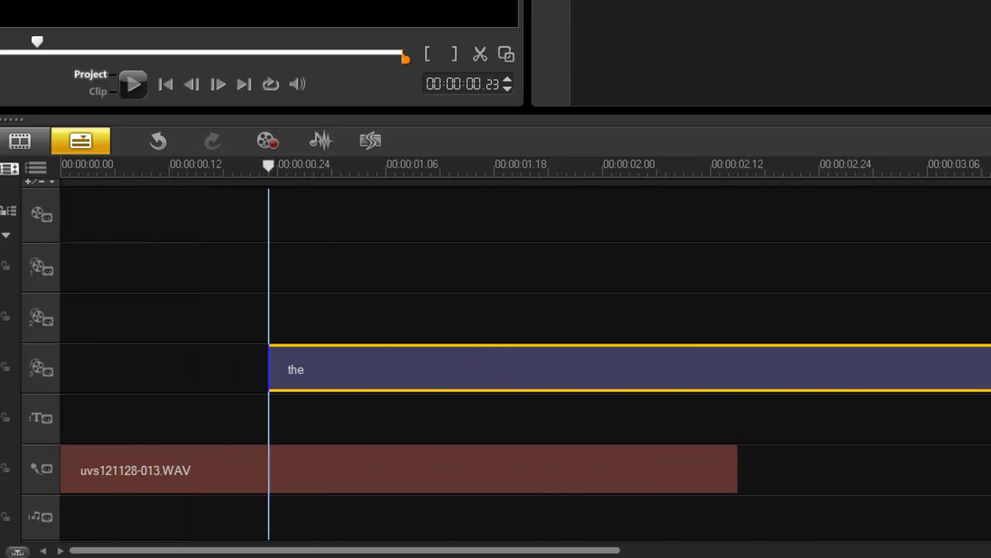
{"action": "scroll", "coordinate": [527, 364], "scroll_direction": "up", "scroll_amount": 1}
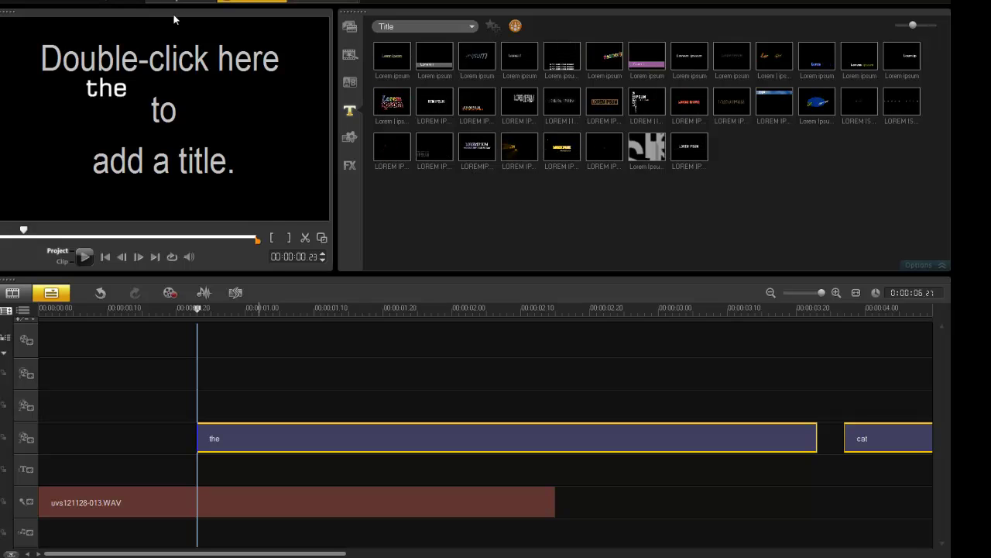
{"action": "left_click_drag", "start_coordinate": [172, 12], "coordinate": [463, 51]}
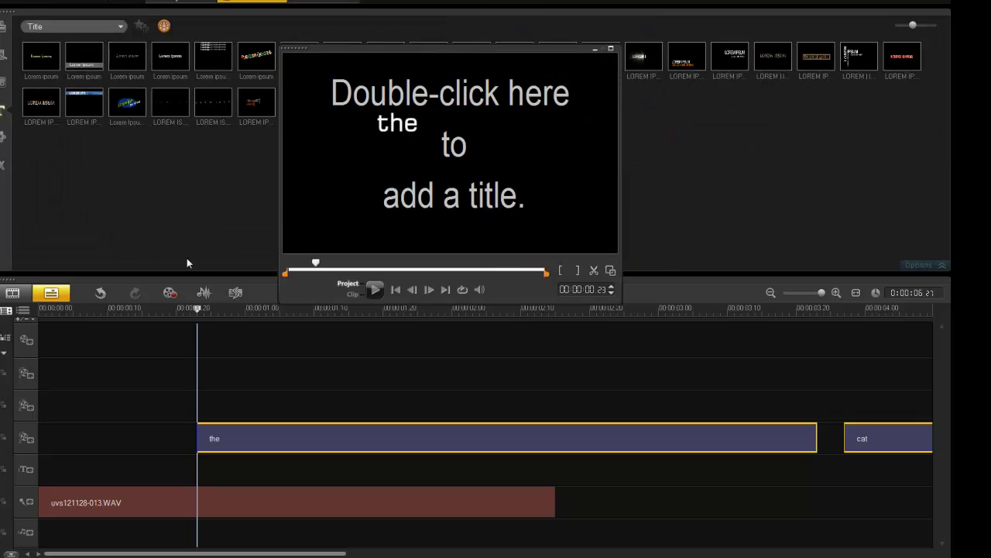
{"action": "left_click_drag", "start_coordinate": [186, 273], "coordinate": [184, 157]}
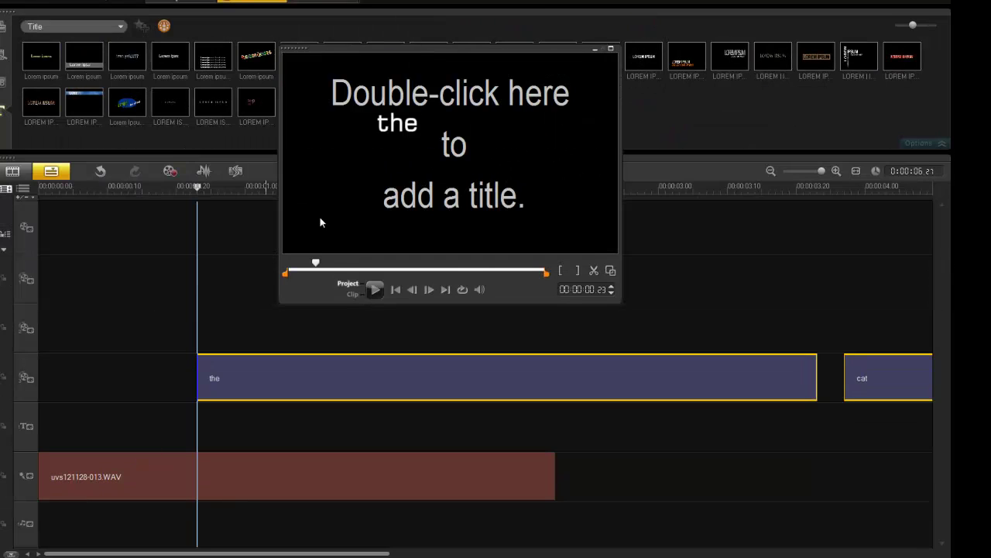
{"action": "left_click_drag", "start_coordinate": [412, 55], "coordinate": [565, 48]}
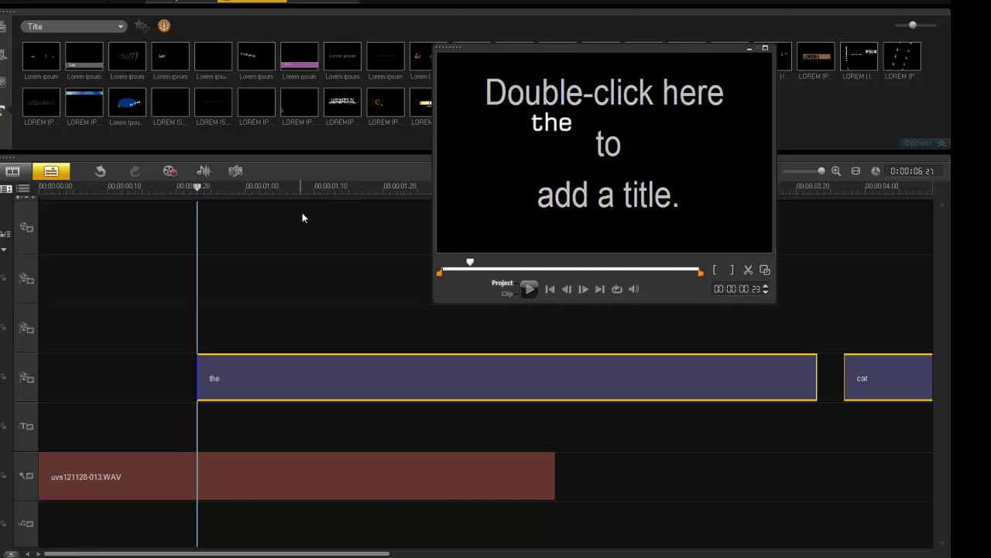
Step: With the waveform shown, trim the 'the' title clip to end with its spoken word
{"action": "left_click", "coordinate": [205, 171]}
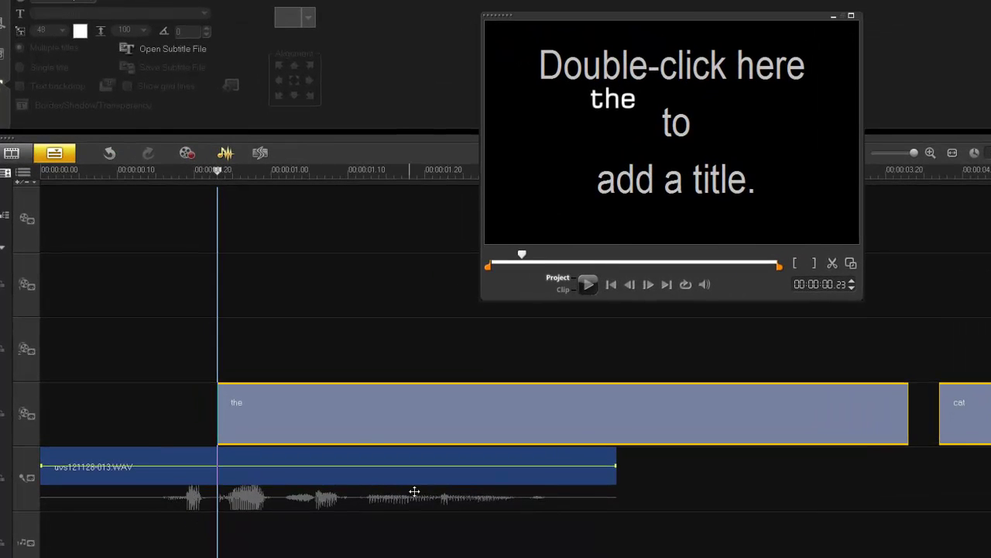
{"action": "left_click", "coordinate": [390, 418]}
{"action": "left_click_drag", "start_coordinate": [391, 418], "coordinate": [358, 411]}
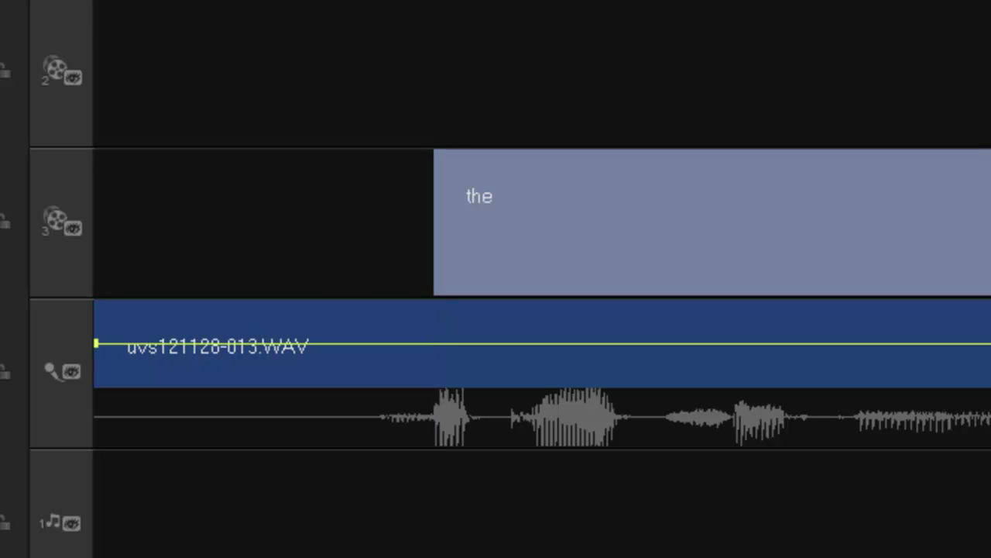
{"action": "left_click", "coordinate": [439, 221]}
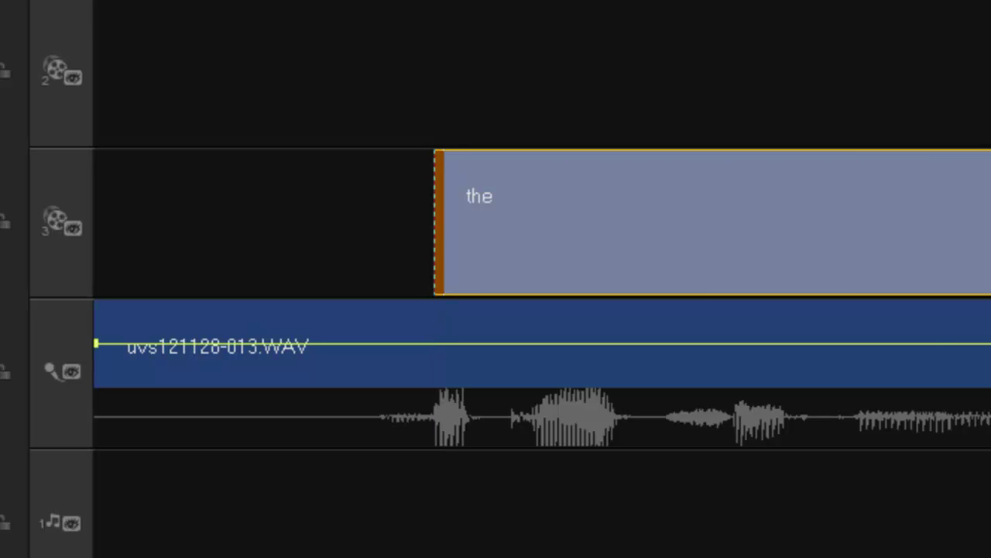
{"action": "left_click_drag", "start_coordinate": [990, 310], "coordinate": [531, 320]}
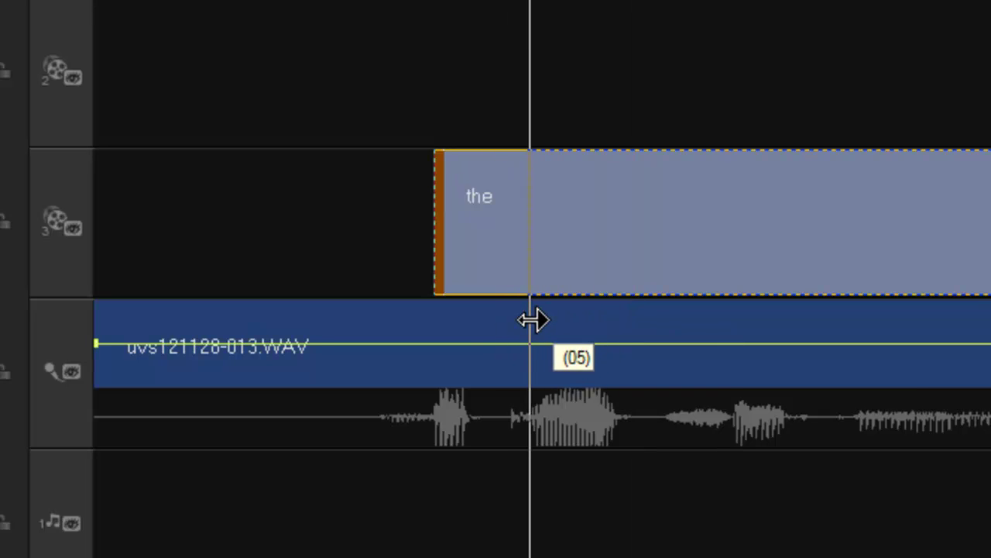
{"action": "left_click_drag", "start_coordinate": [531, 319], "coordinate": [531, 289]}
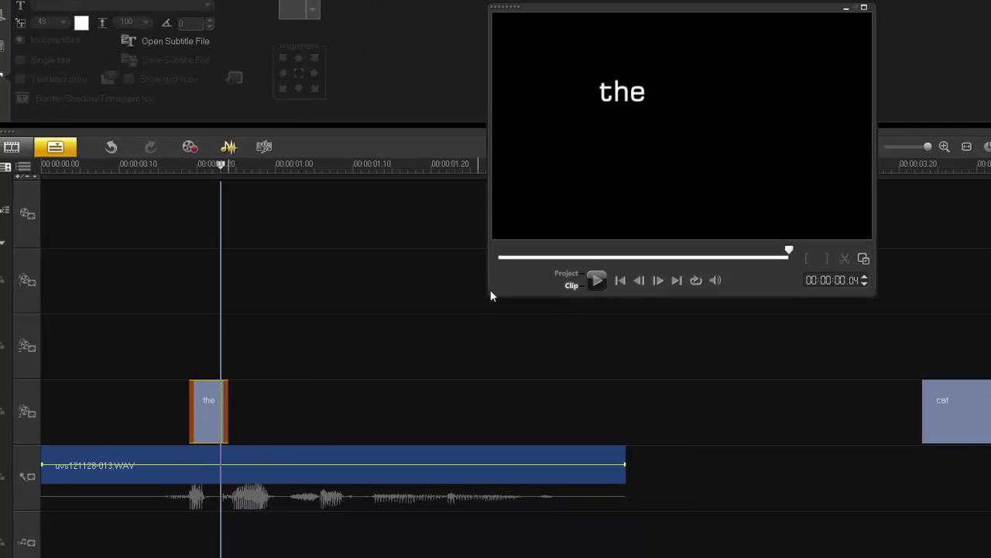
Step: Play back from just before the first word to check the 'the' timing
{"action": "left_click_drag", "start_coordinate": [222, 165], "coordinate": [144, 166]}
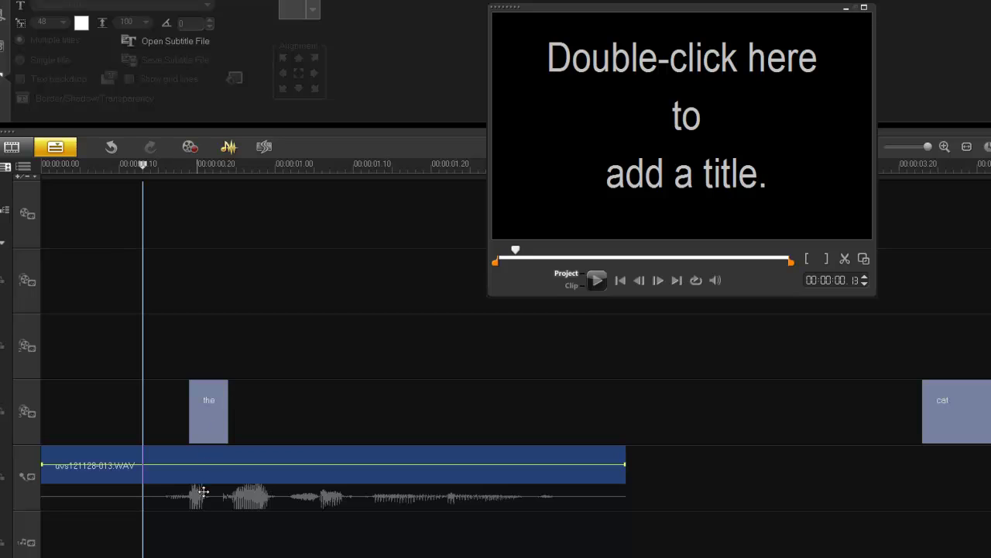
{"action": "left_click", "coordinate": [595, 280]}
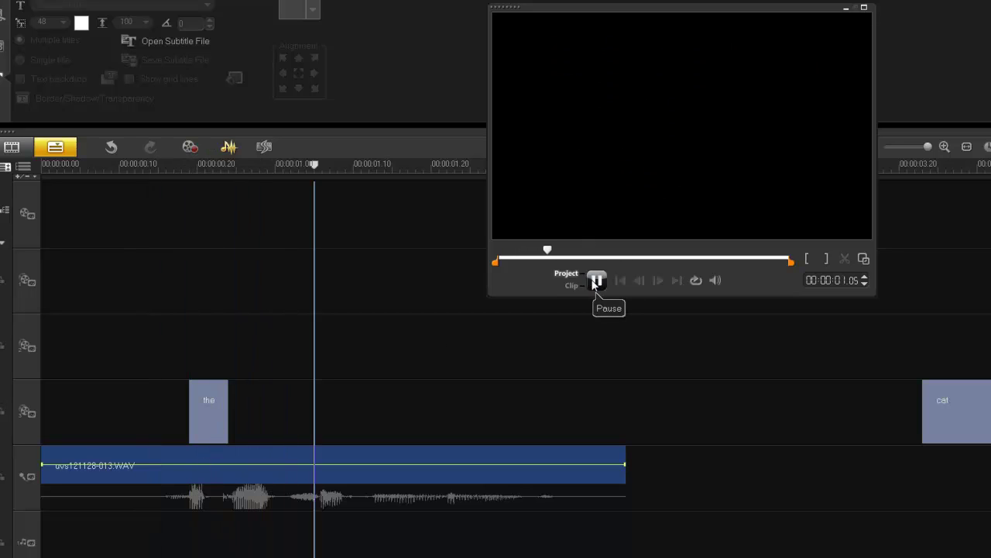
{"action": "left_click", "coordinate": [595, 281]}
{"action": "left_click", "coordinate": [216, 421]}
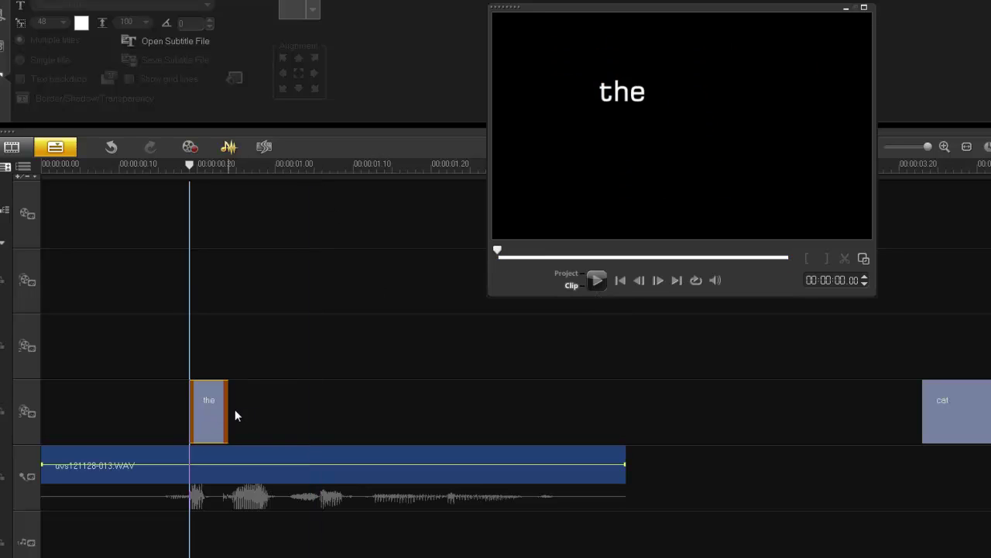
Step: Lengthen 'the' and move 'cat' up an overlay track to start at 00:00:00.24, then preview
{"action": "left_click_drag", "start_coordinate": [230, 412], "coordinate": [363, 412]}
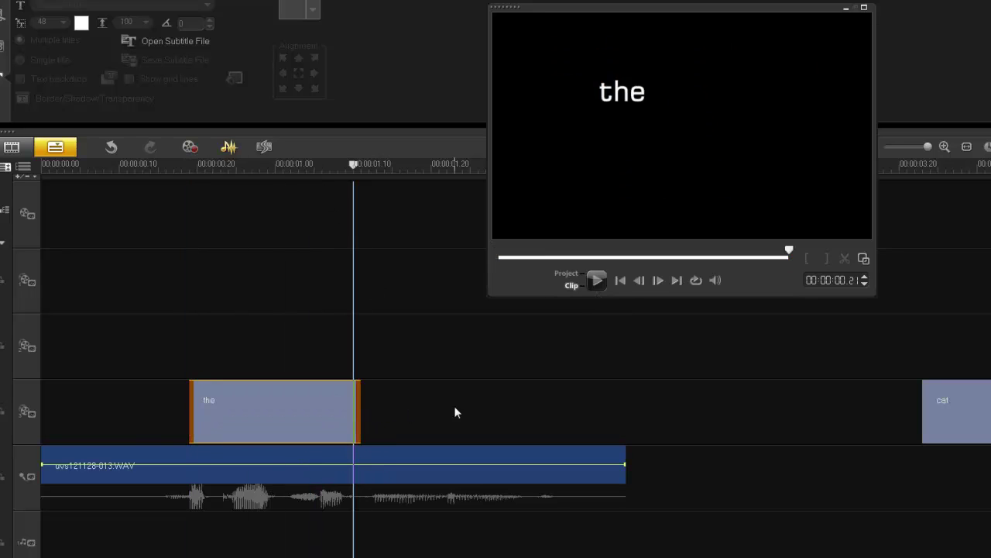
{"action": "left_click_drag", "start_coordinate": [957, 425], "coordinate": [267, 354]}
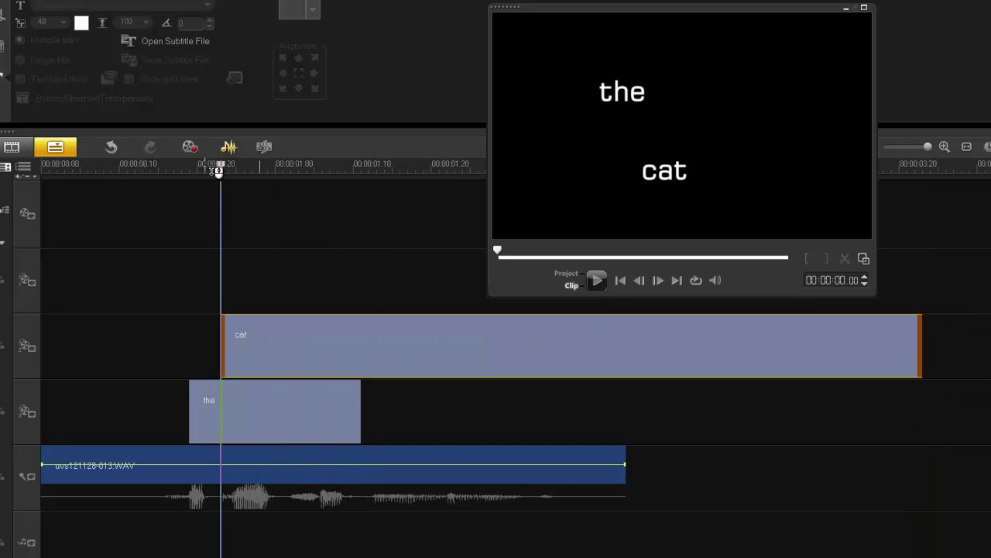
{"action": "left_click_drag", "start_coordinate": [224, 162], "coordinate": [81, 167]}
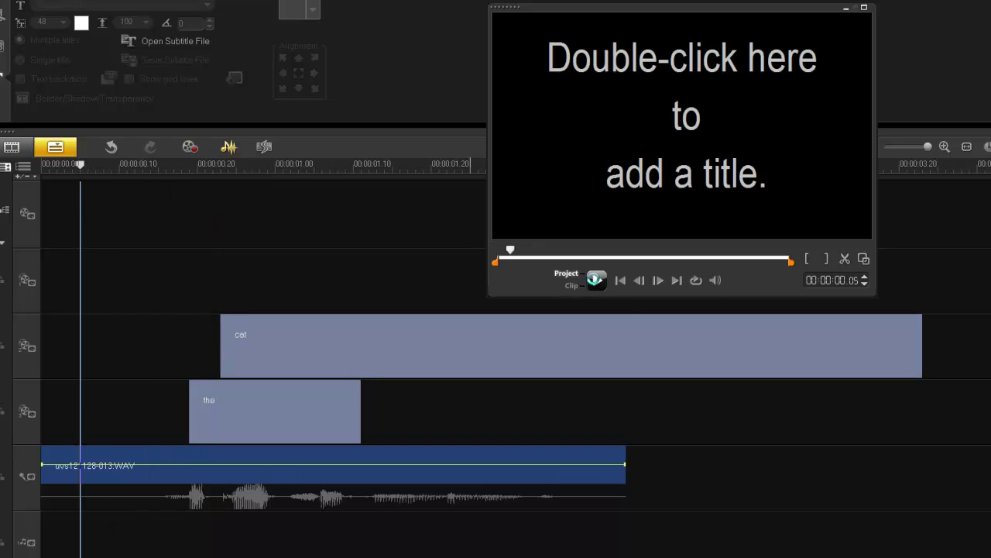
{"action": "left_click", "coordinate": [596, 279]}
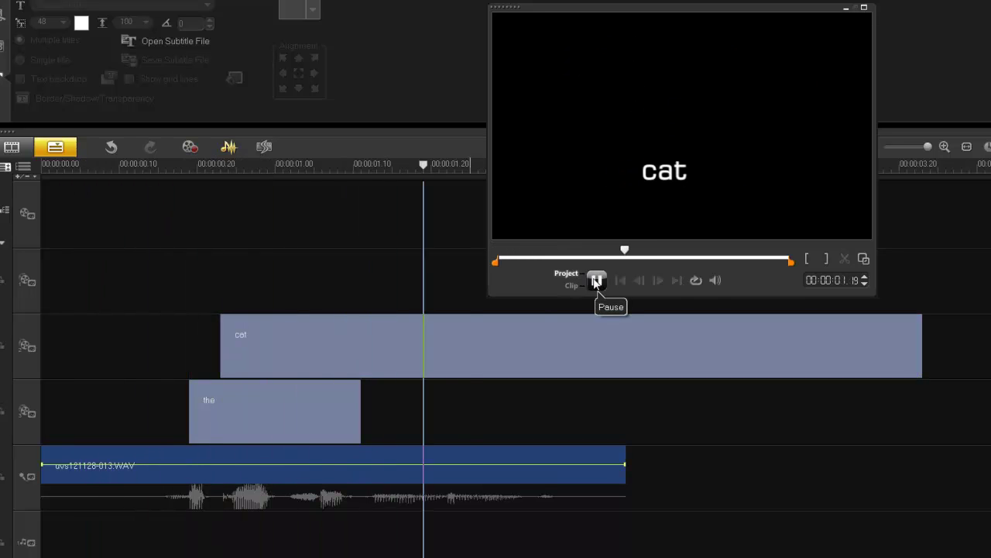
{"action": "key", "text": "space"}
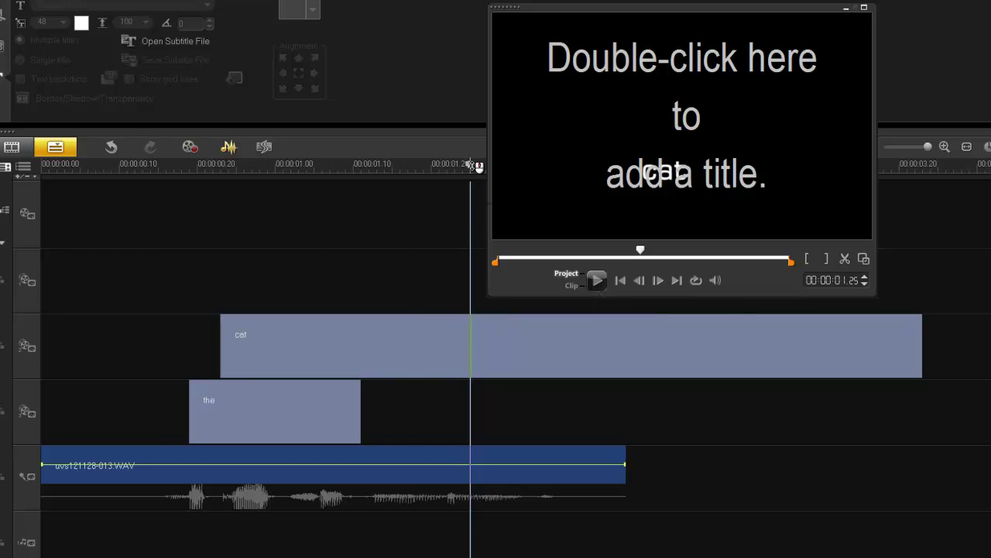
{"action": "left_click", "coordinate": [596, 281]}
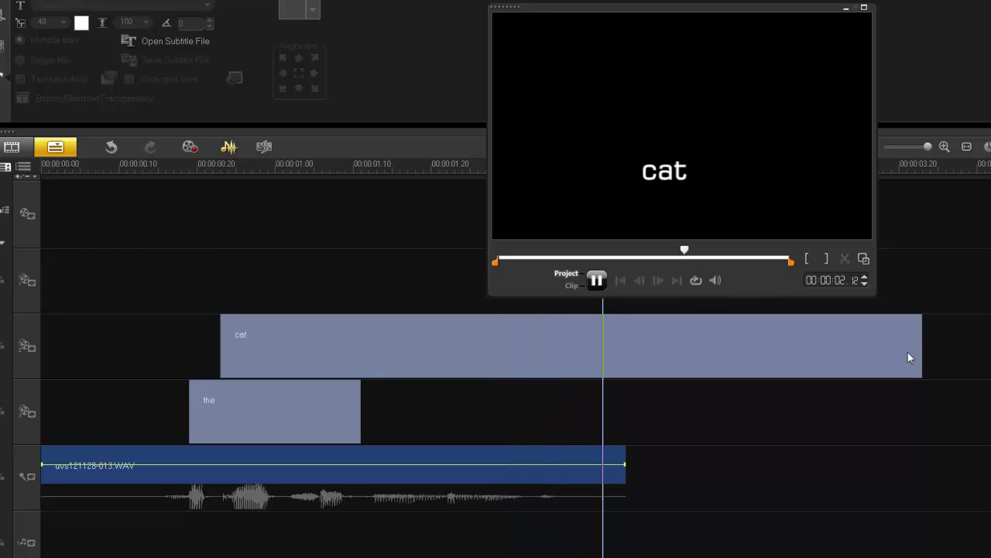
Step: Trim the 'cat' clip to end with 'the' at about 00:00:01.10 and replay to check
{"action": "left_click", "coordinate": [882, 360]}
{"action": "left_click", "coordinate": [688, 407]}
{"action": "left_click", "coordinate": [799, 354]}
{"action": "left_click_drag", "start_coordinate": [920, 352], "coordinate": [359, 348]}
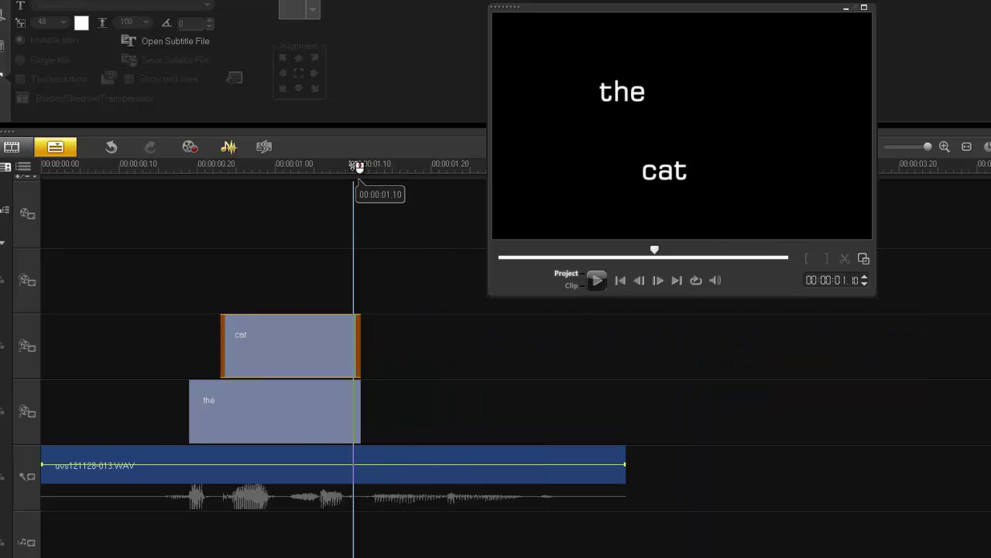
{"action": "left_click", "coordinate": [143, 213]}
{"action": "left_click", "coordinate": [598, 281]}
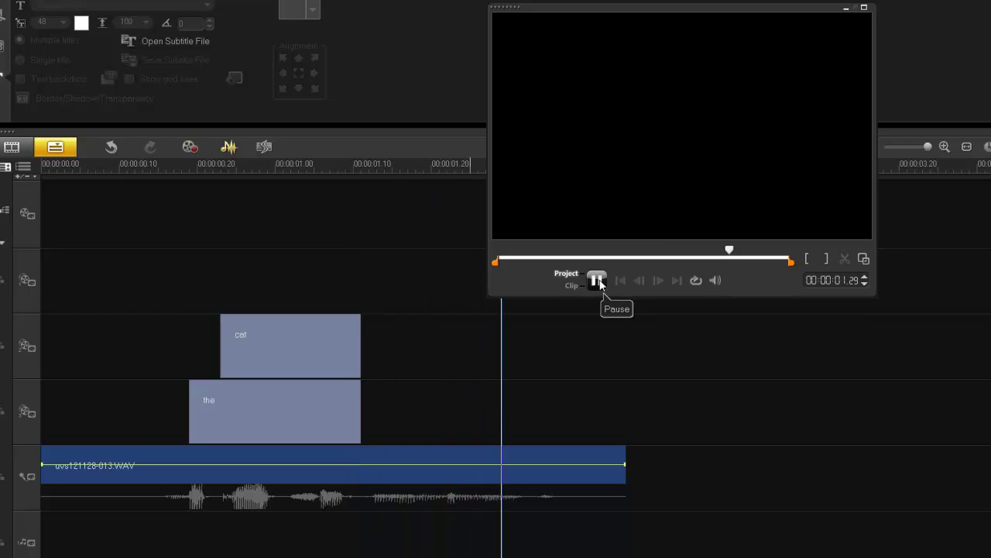
{"action": "left_click", "coordinate": [599, 282]}
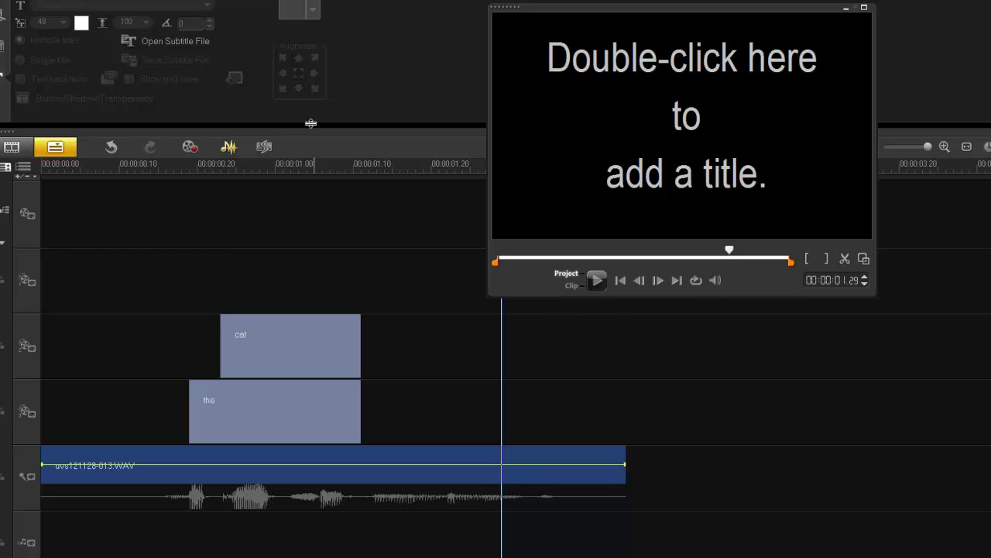
Step: Switch the workspace back to the Default layout via Settings > Layout Settings
{"action": "left_click_drag", "start_coordinate": [691, 380], "coordinate": [566, 354]}
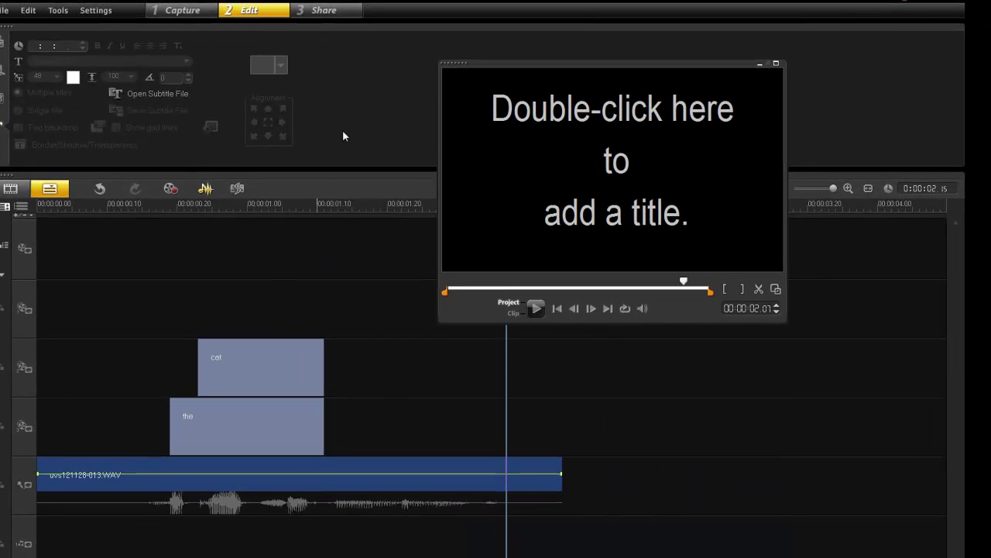
{"action": "left_click", "coordinate": [93, 11]}
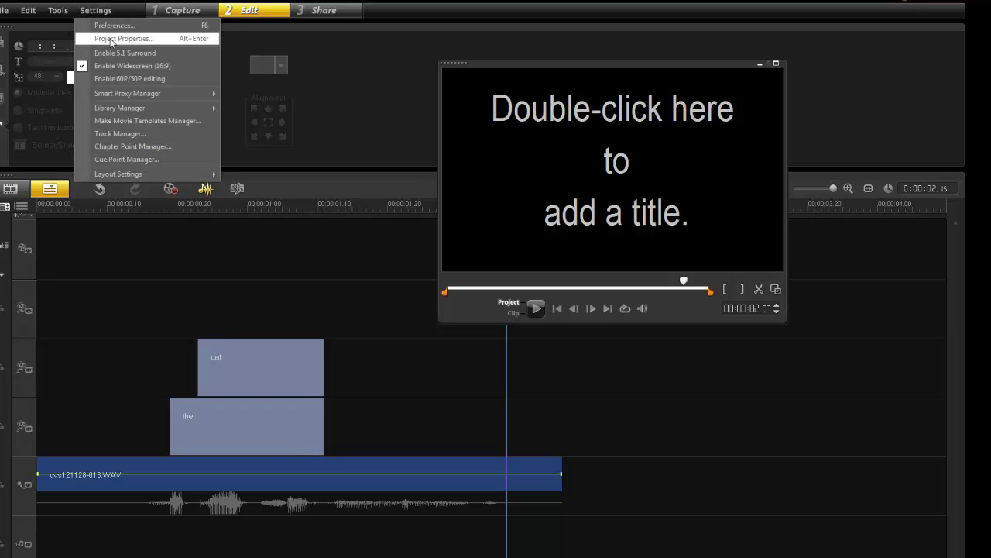
{"action": "mouse_move", "coordinate": [132, 175]}
{"action": "mouse_move", "coordinate": [265, 181]}
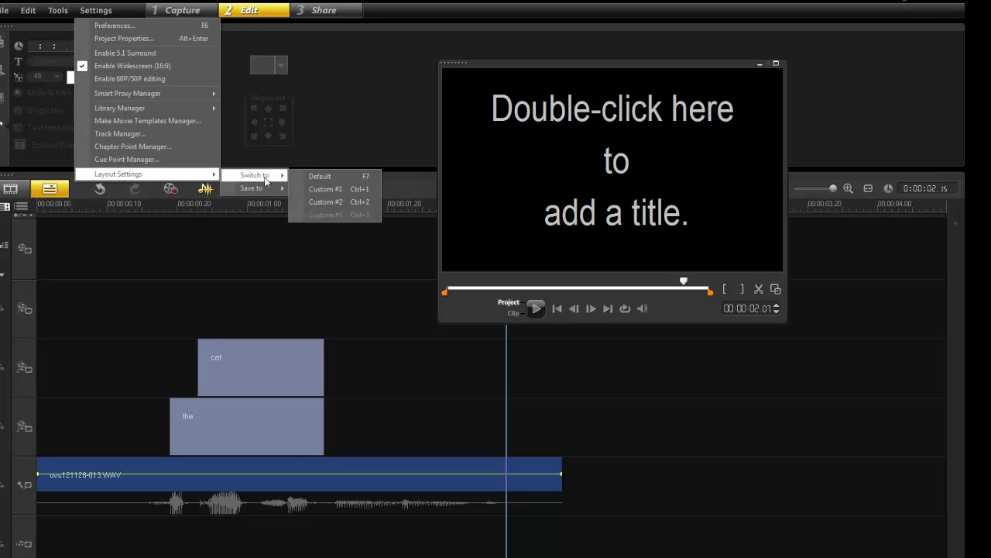
{"action": "left_click", "coordinate": [317, 176]}
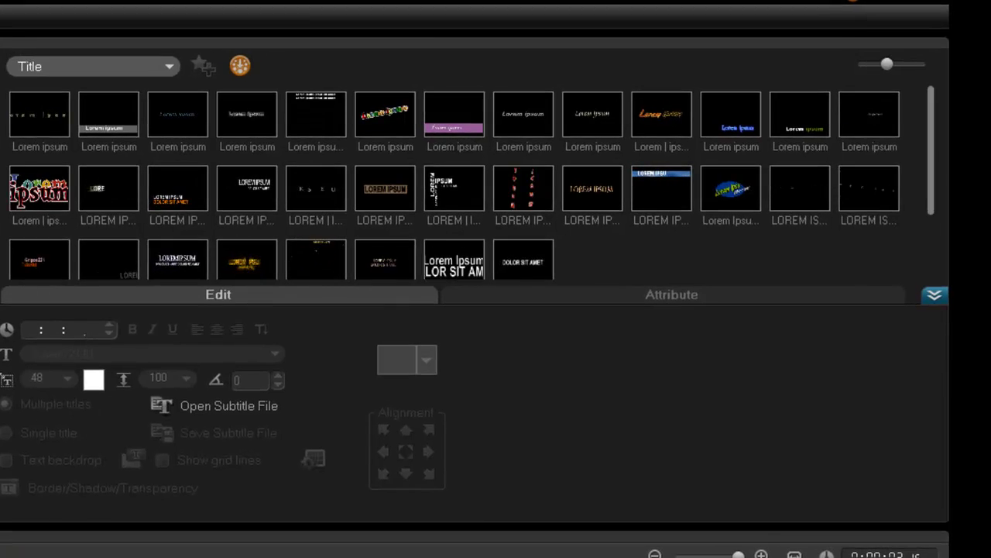
Step: Return the library panel to the Title templates, showing Square721 BT edit options
{"action": "left_click", "coordinate": [353, 182]}
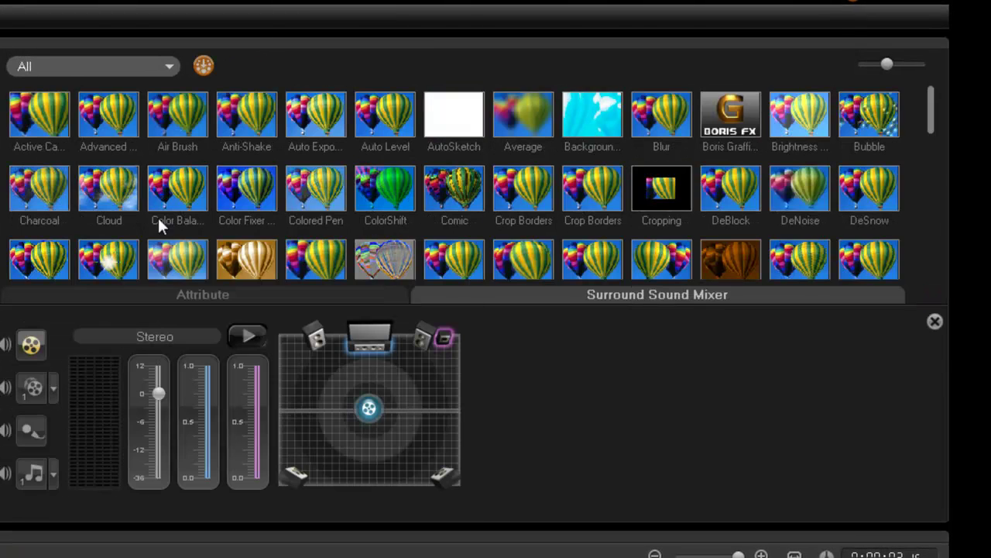
{"action": "left_click", "coordinate": [253, 298]}
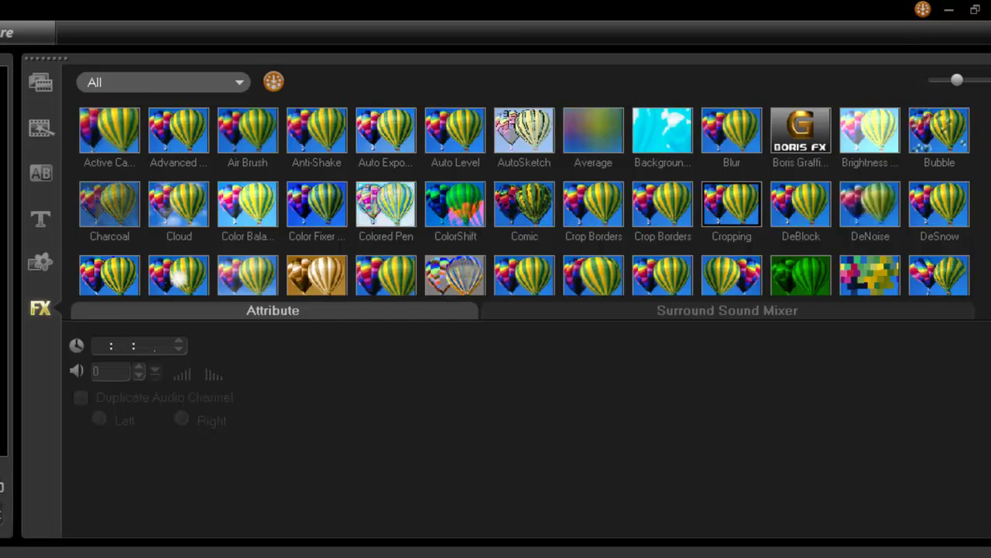
{"action": "left_click", "coordinate": [40, 219]}
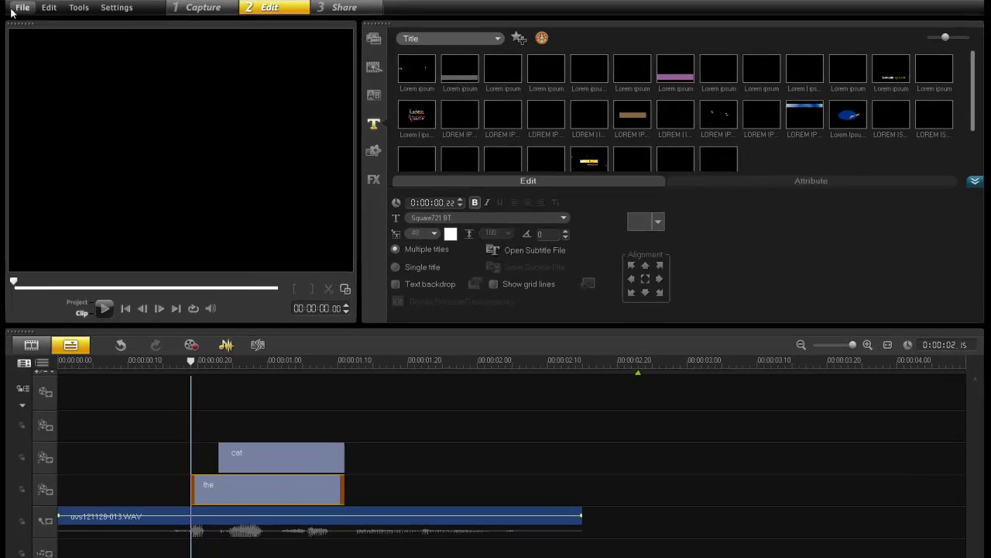
Step: Open the finished kinetic typography project without saving the untitled one
{"action": "left_click", "coordinate": [20, 8]}
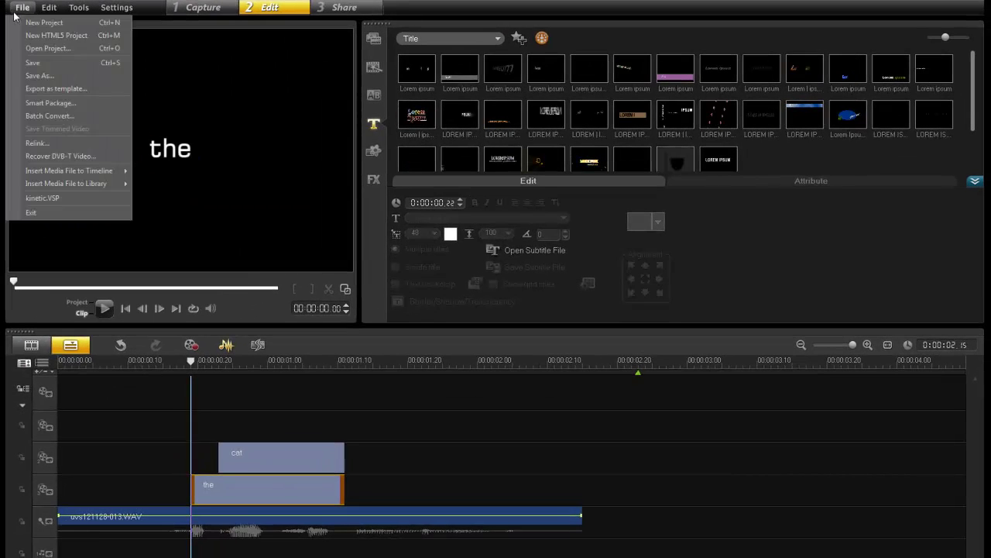
{"action": "left_click", "coordinate": [29, 50]}
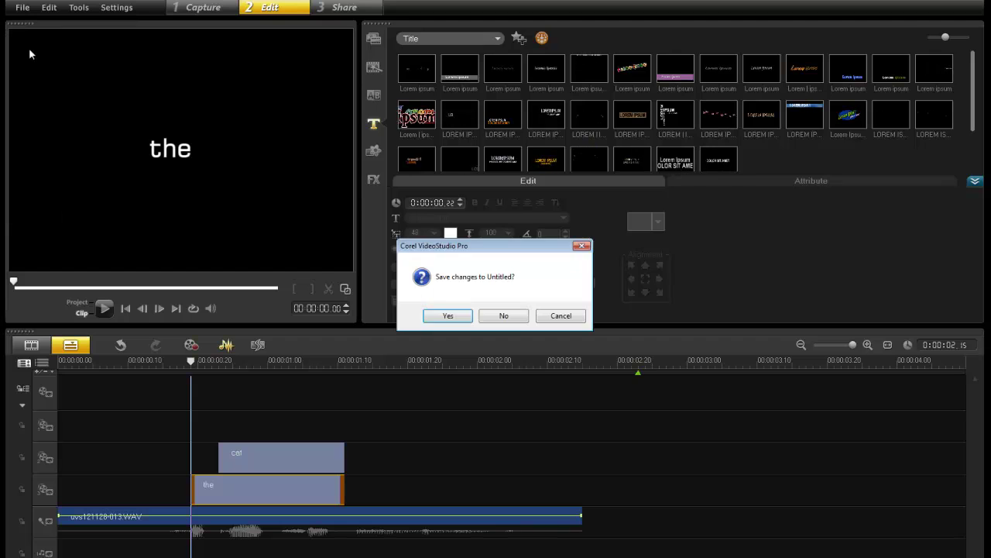
{"action": "left_click", "coordinate": [501, 317]}
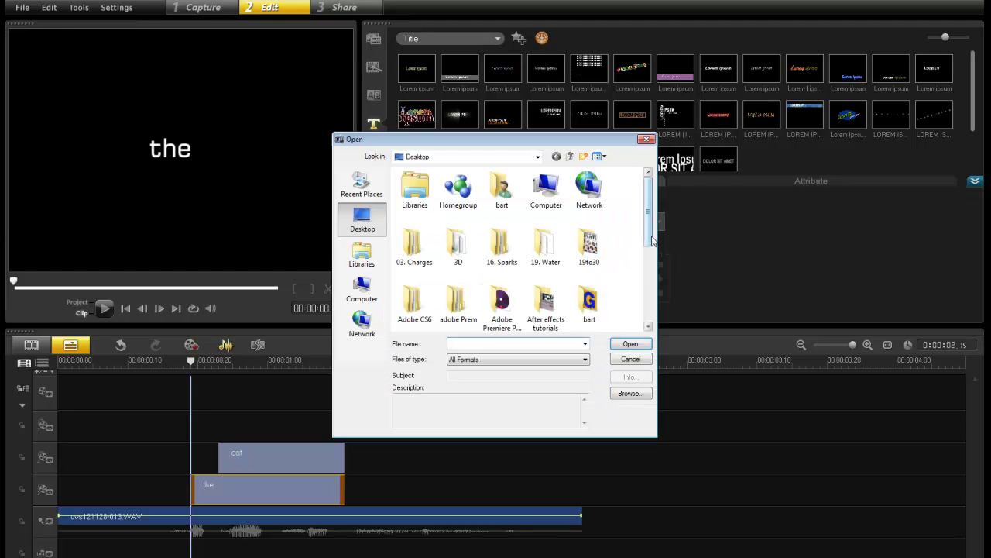
{"action": "scroll", "coordinate": [500, 310], "scroll_direction": "down", "scroll_amount": 5}
{"action": "double_click", "coordinate": [546, 302]}
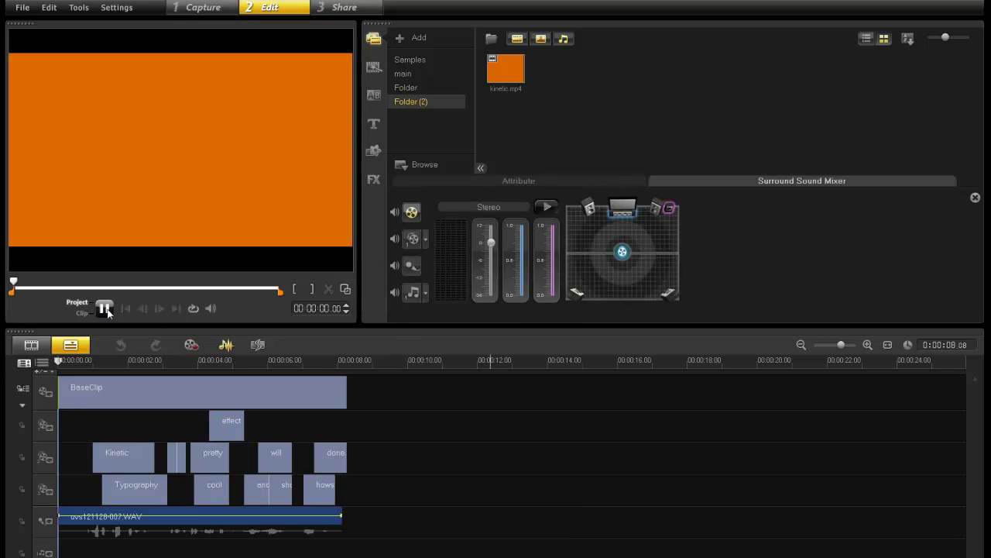
Step: Preview the finished zooming word animation, pause, and select the 'Kinetic' title clip
{"action": "left_click", "coordinate": [105, 309]}
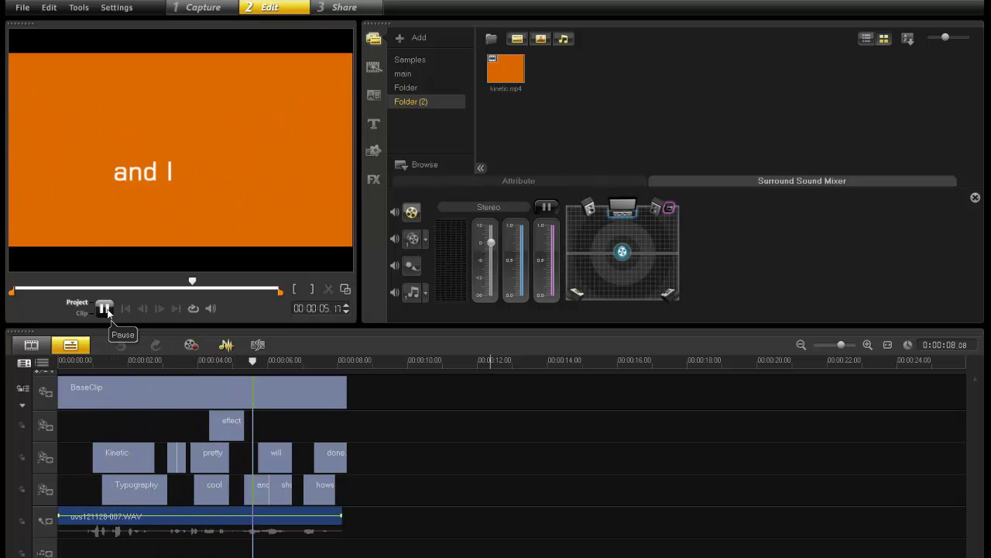
{"action": "left_click", "coordinate": [105, 309]}
{"action": "left_click", "coordinate": [135, 450]}
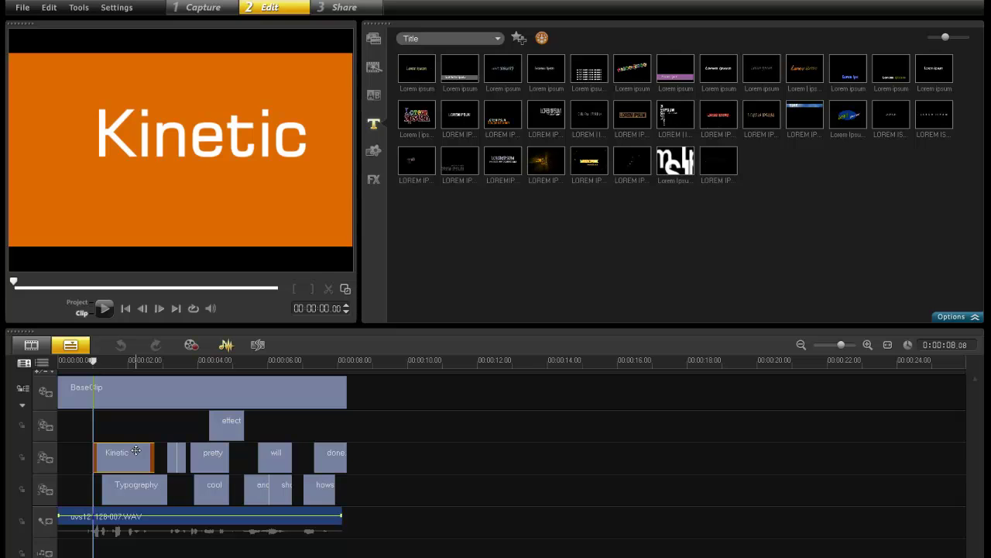
Step: Show the Kinetic title clip's Zoom animation attributes and move the playhead to preview it
{"action": "double_click", "coordinate": [136, 451]}
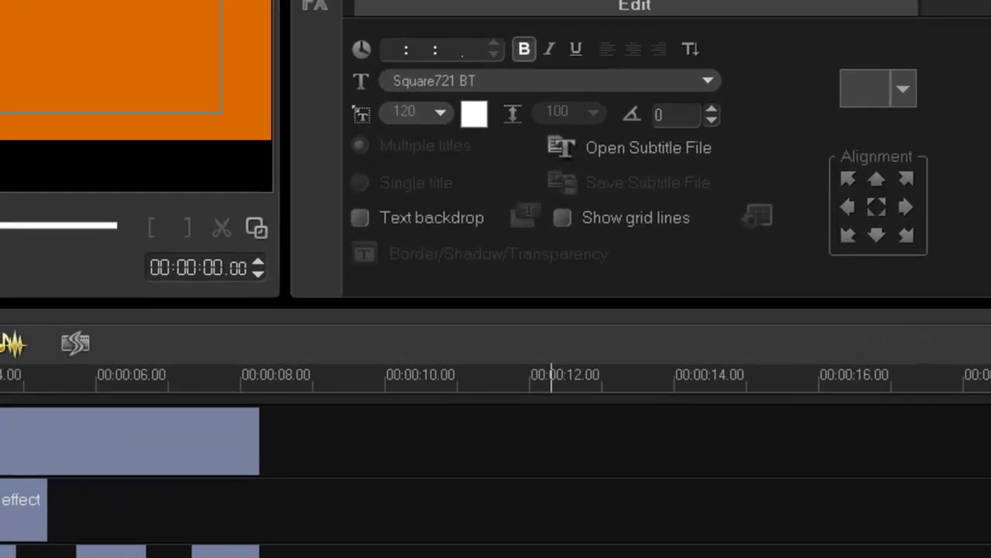
{"action": "left_click", "coordinate": [852, 173]}
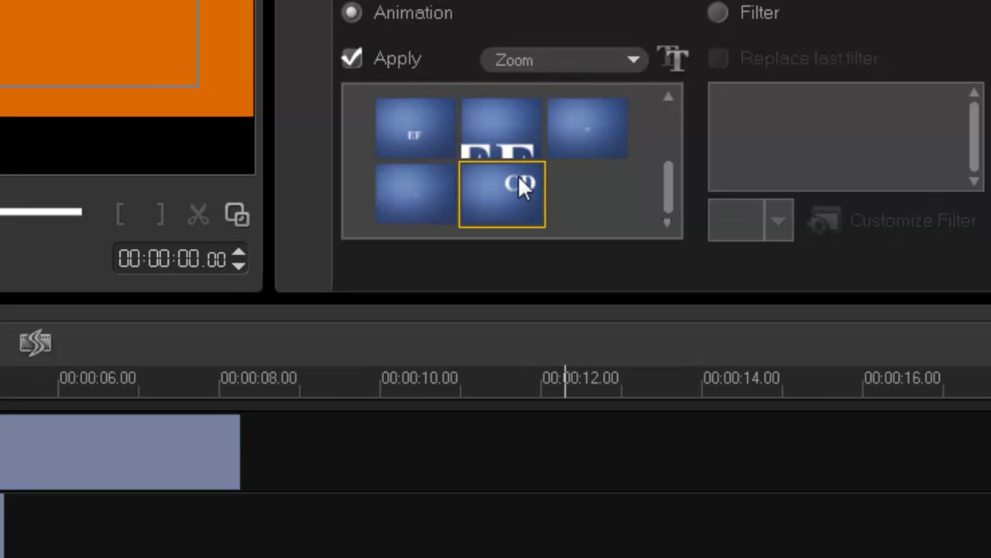
{"action": "left_click", "coordinate": [323, 483]}
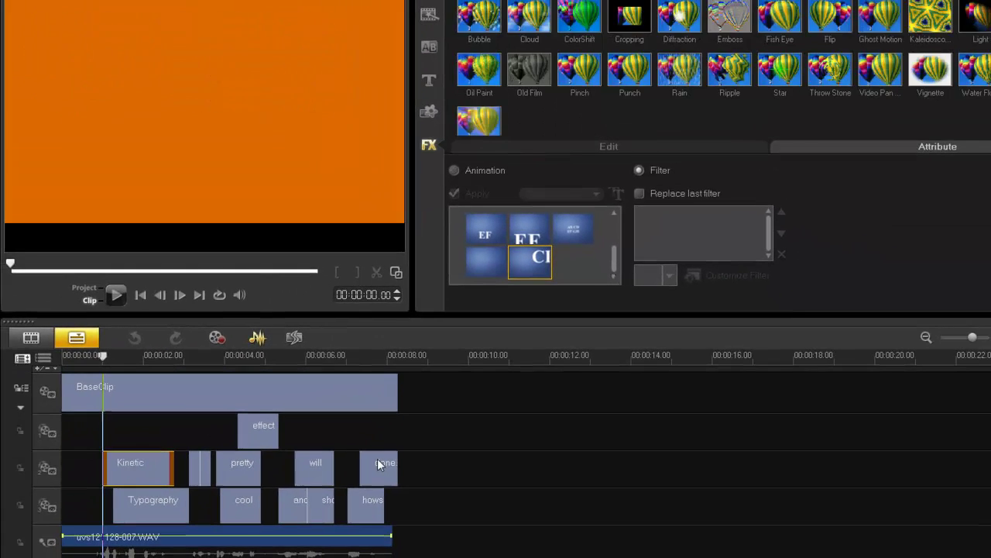
{"action": "left_click", "coordinate": [291, 523]}
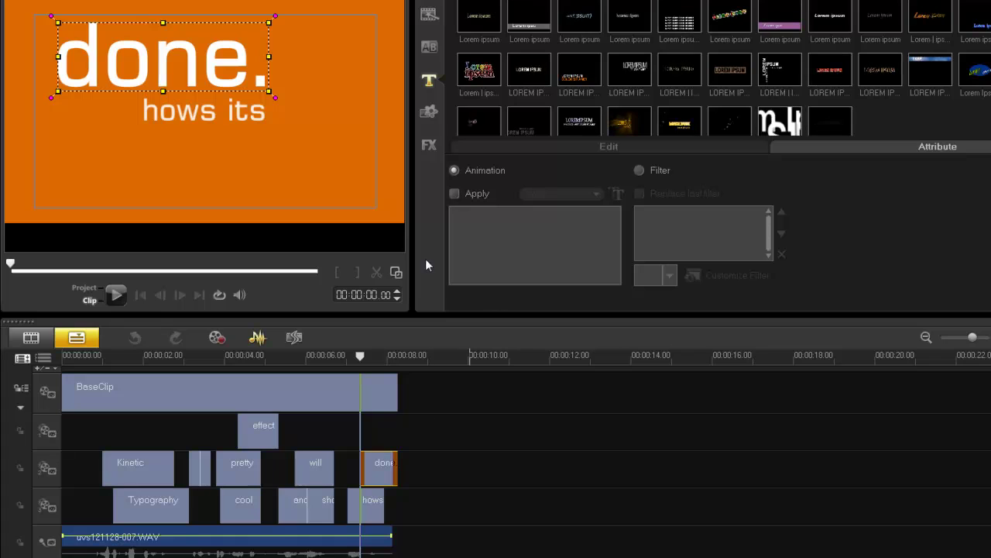